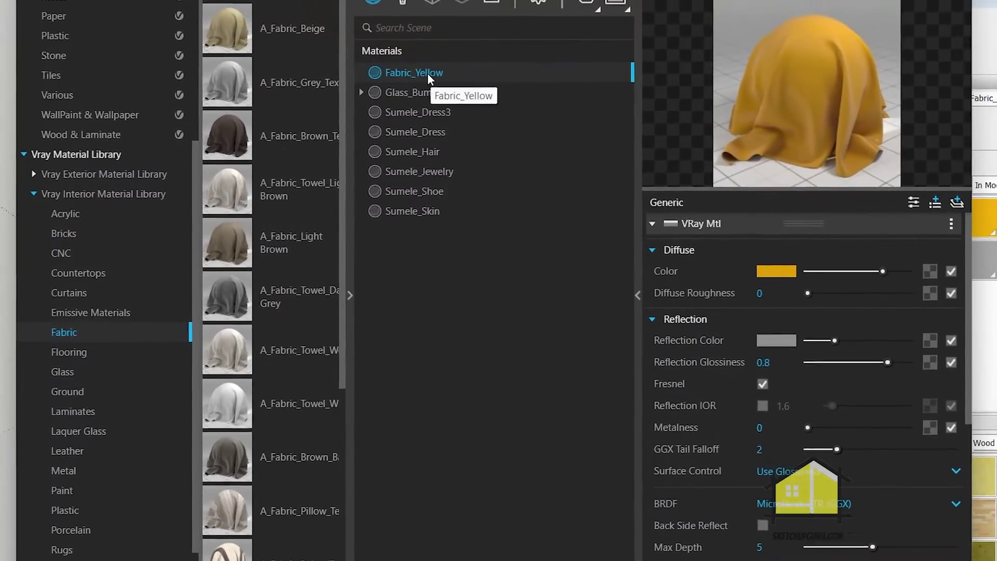
Step: Scroll past the intro preview to reach the empty Untitled model with only the axes
scroll(282, 159, down, 5)
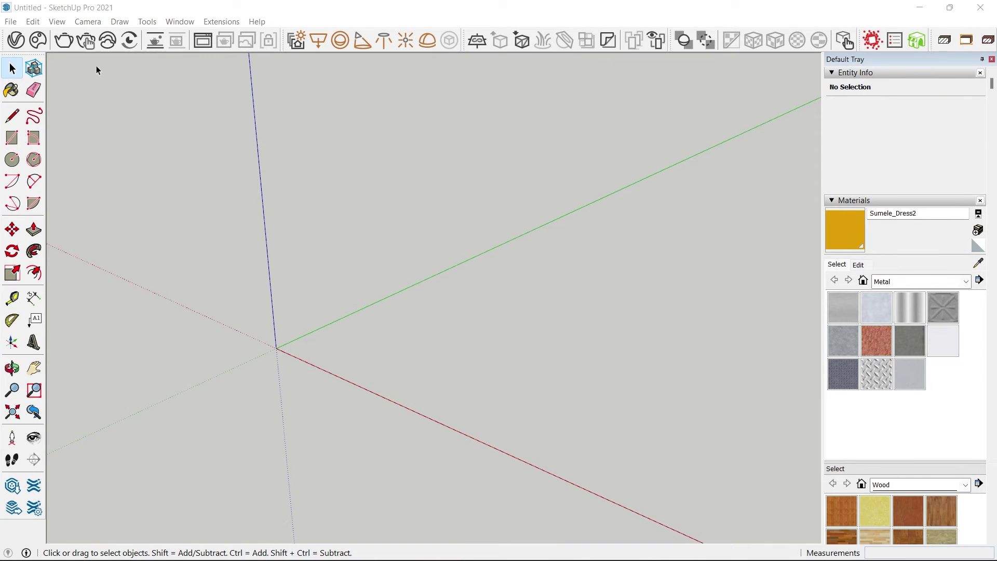
Step: Open the V-Ray Asset Editor's Materials list showing the seven Sumele materials
click(16, 40)
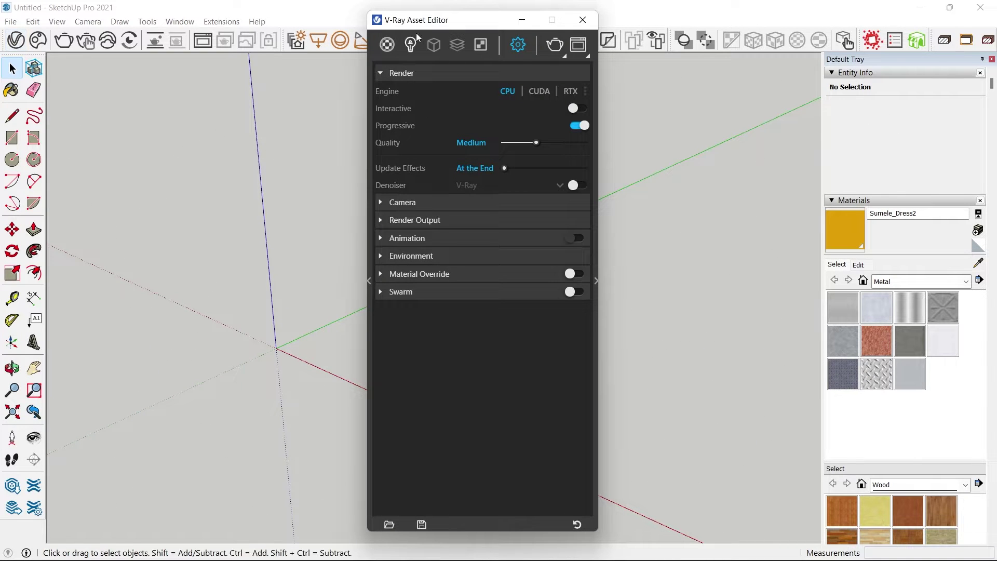
click(387, 45)
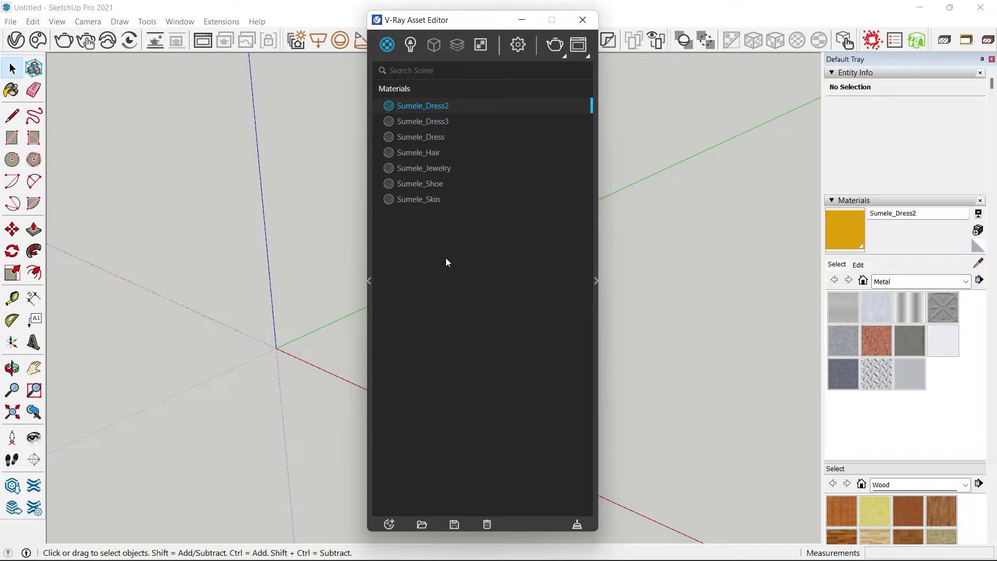
Step: Expand the material library panel and close the Vray Material Library from it
click(369, 281)
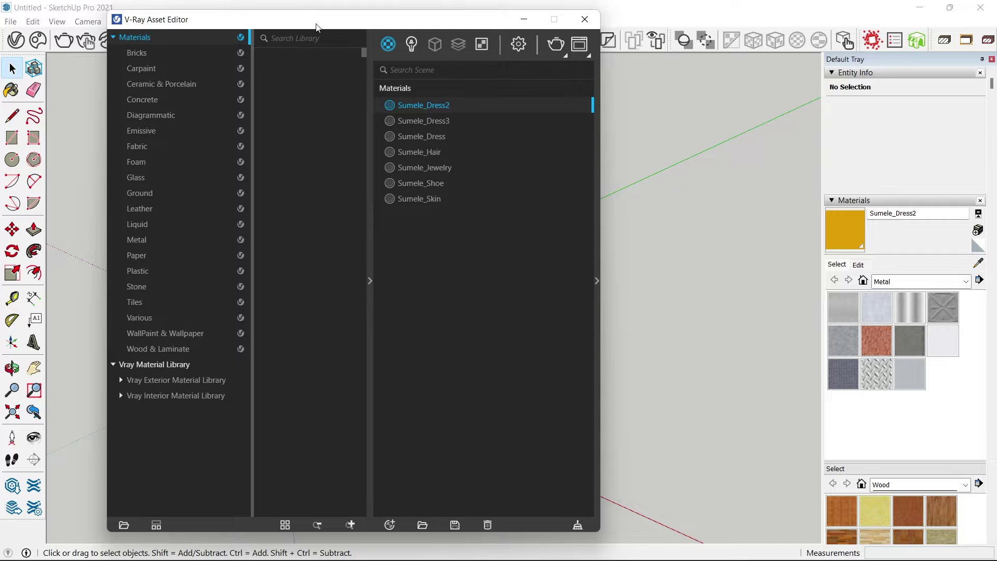
drag(316, 25, 384, 18)
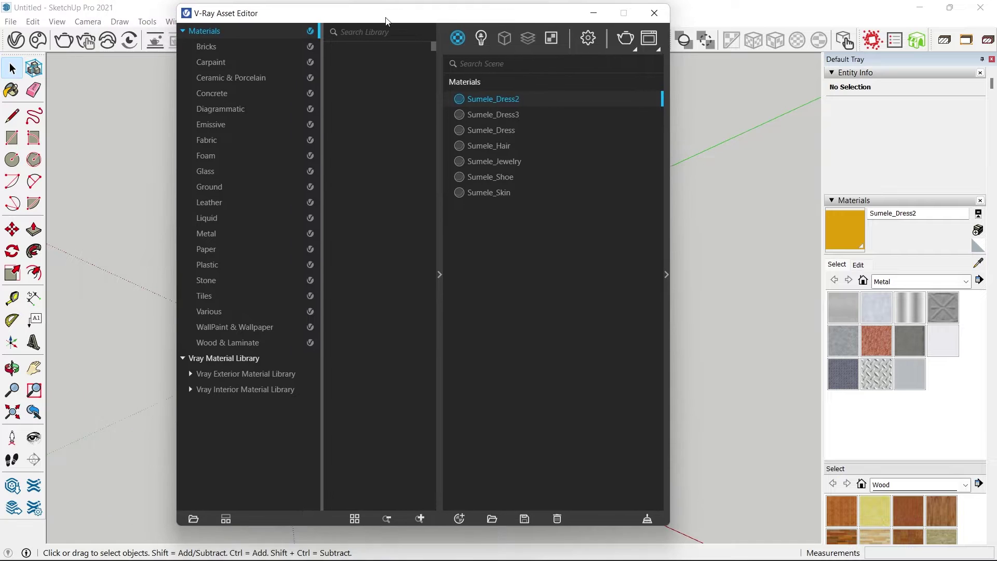
click(225, 357)
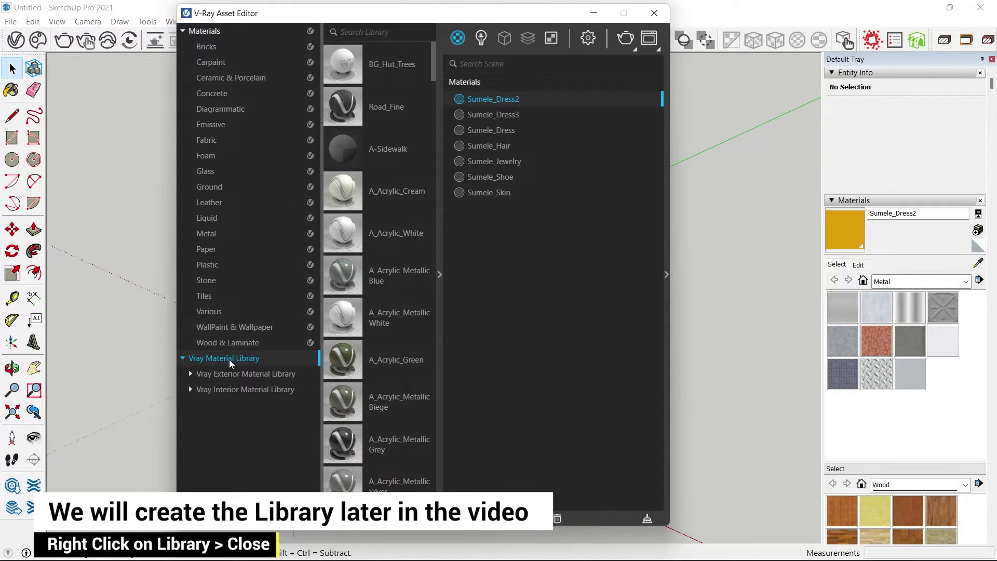
right_click(229, 360)
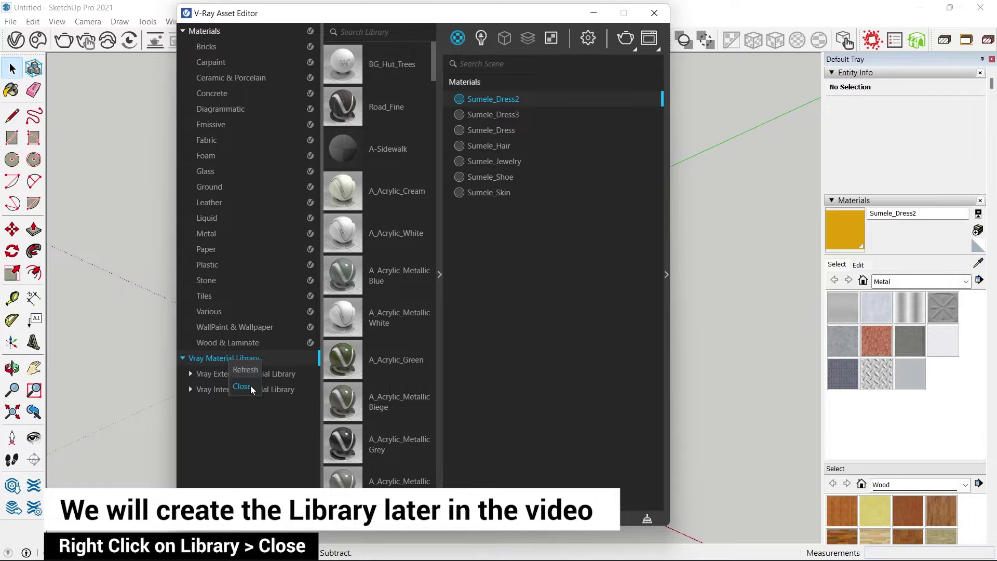
click(250, 385)
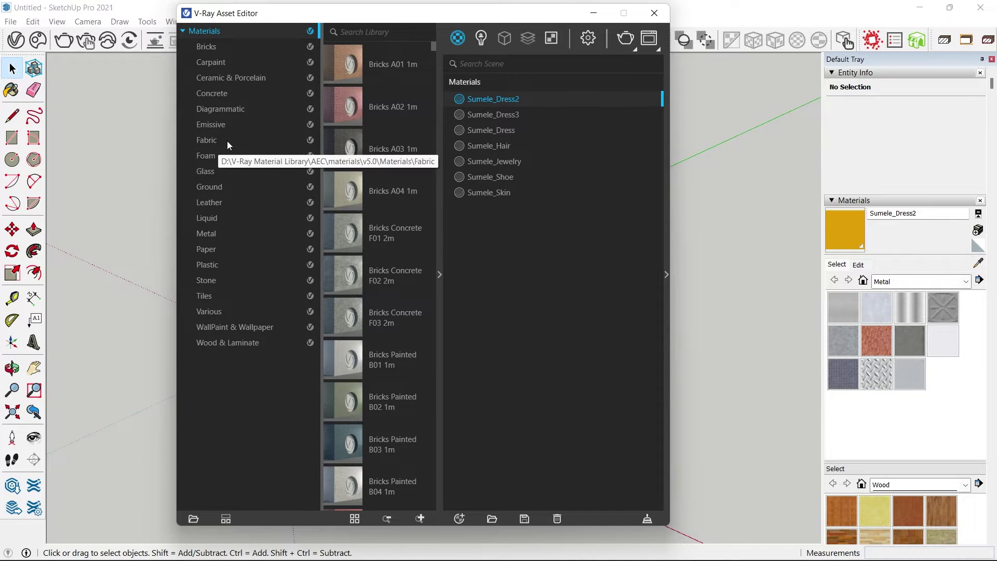
Step: Add Glass Bumpy 01 10cm from the Glass category to the scene's In Model materials
click(213, 186)
click(214, 202)
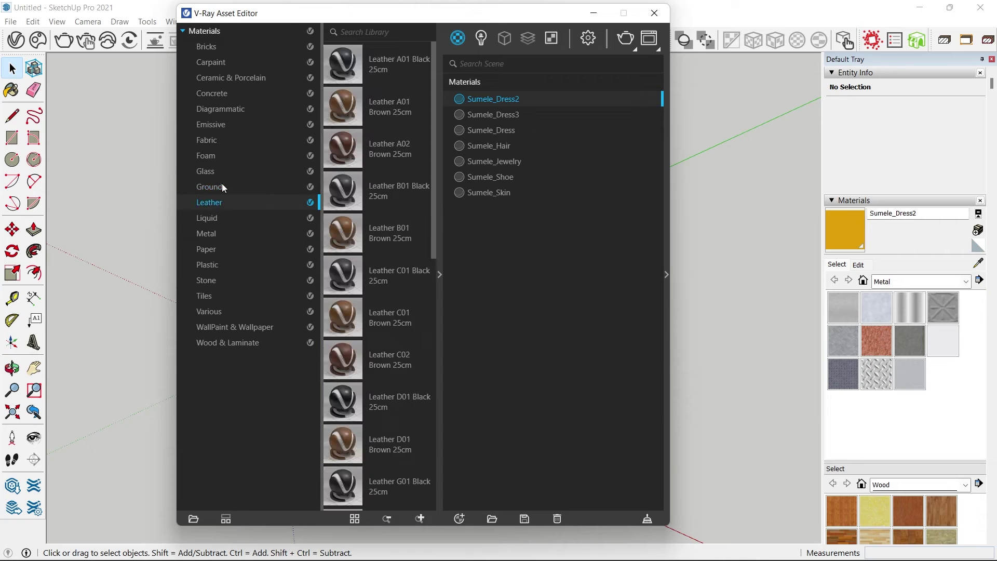
click(214, 186)
click(208, 172)
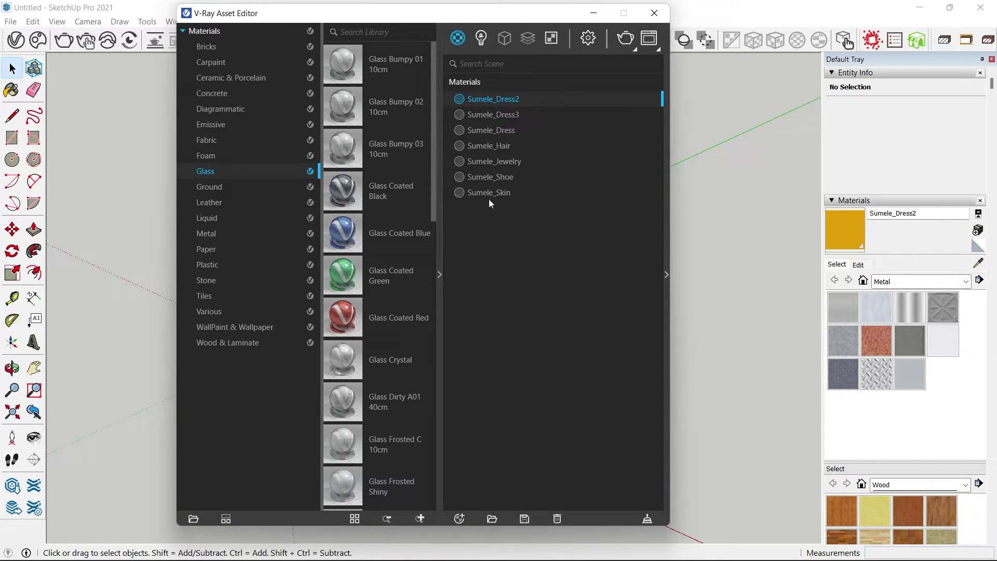
drag(342, 65, 527, 239)
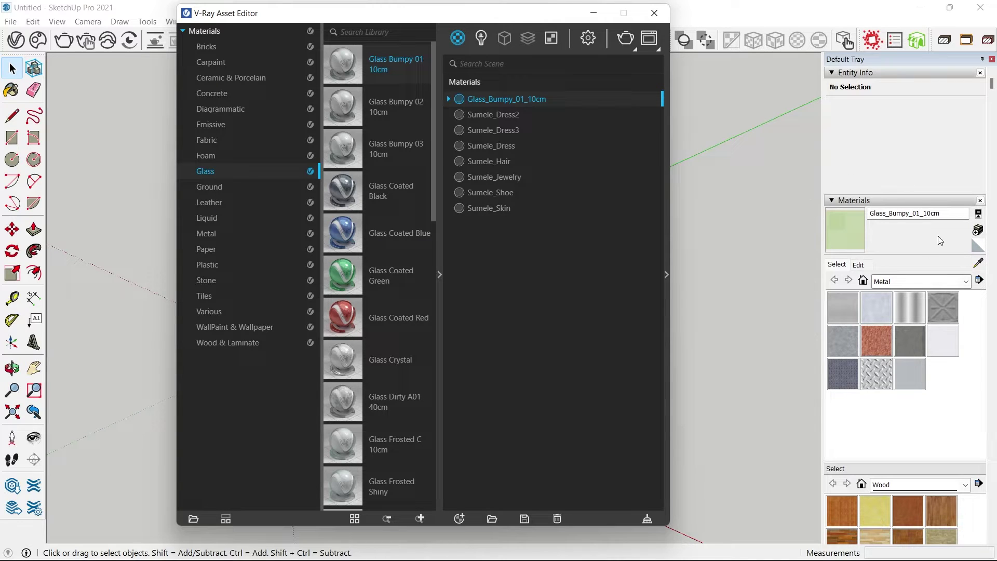
click(863, 280)
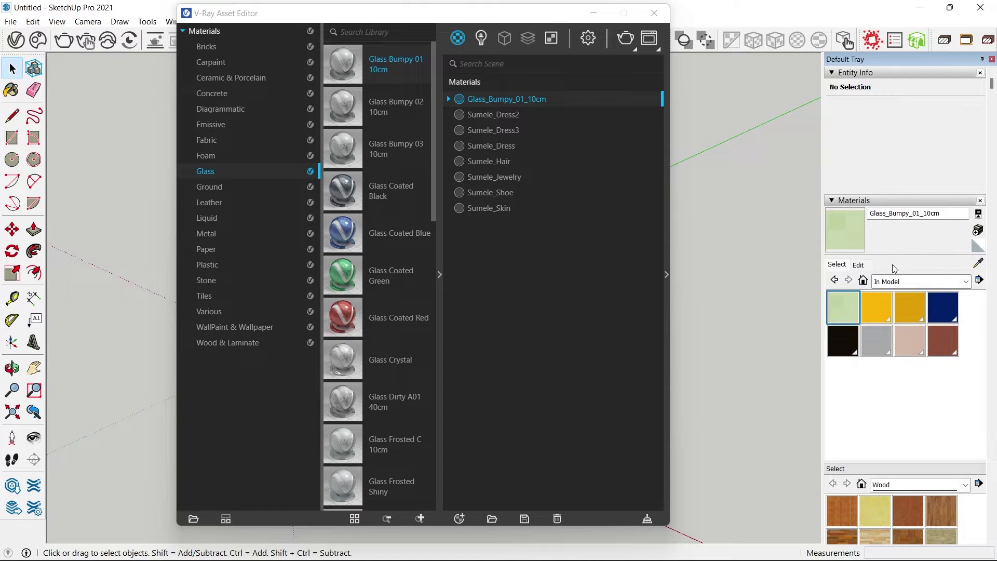
Step: Draw a rectangular face in the model
drag(486, 13, 282, 10)
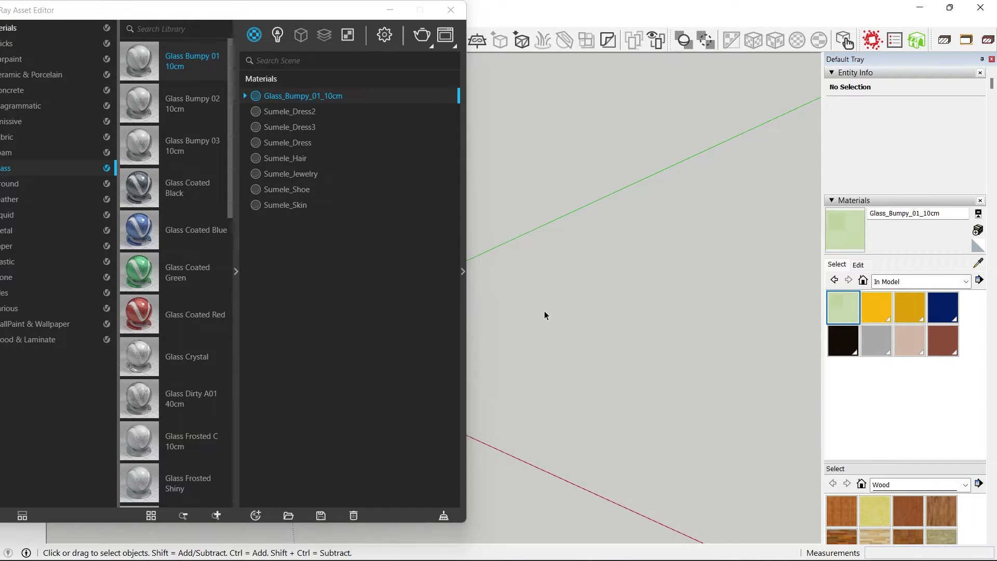
key(e)
key(r)
click(739, 304)
Step: Paint the rectangle with Glass_Bumpy_01_10cm, also applying it via Apply to Selection
key(b)
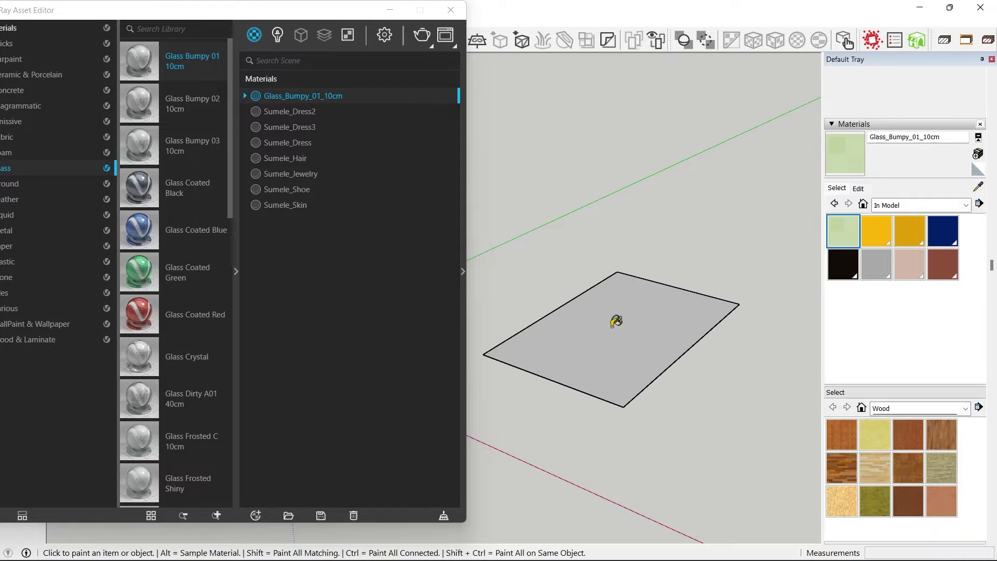
click(633, 325)
mouse_move(639, 325)
middle_down()
mouse_move(597, 330)
mouse_move(437, 257)
middle_up()
key(space)
click(642, 347)
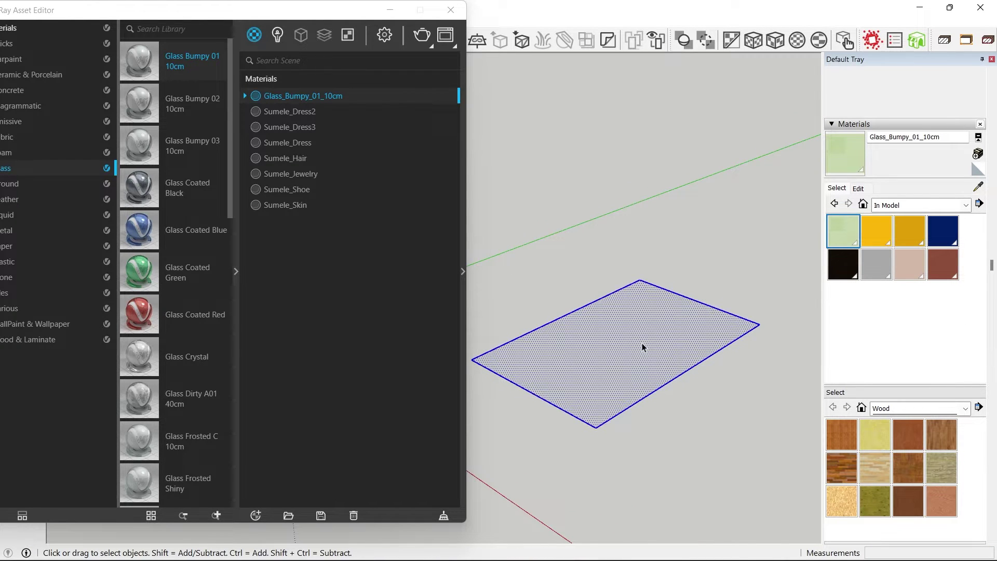
right_click(270, 96)
click(294, 123)
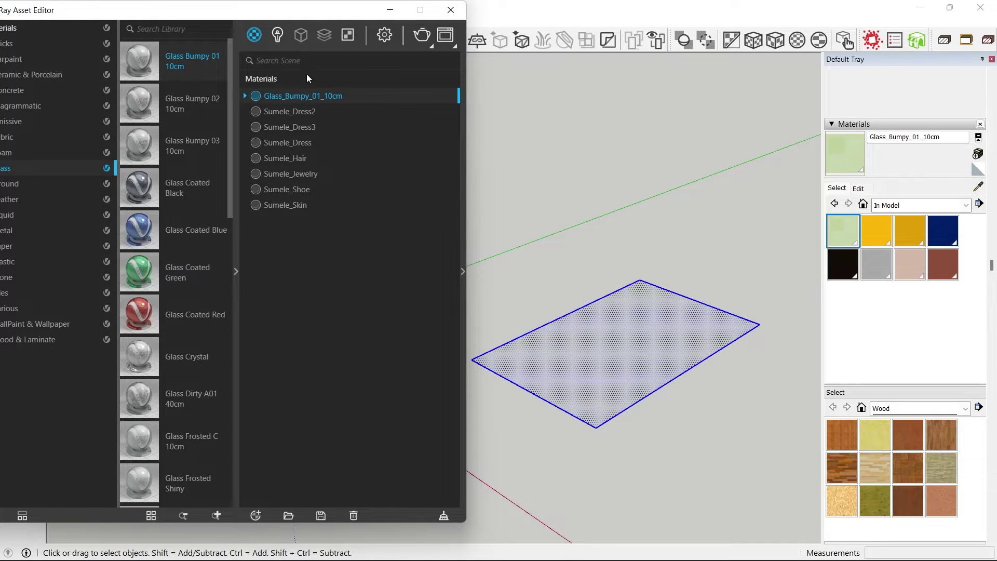
drag(262, 11, 463, 19)
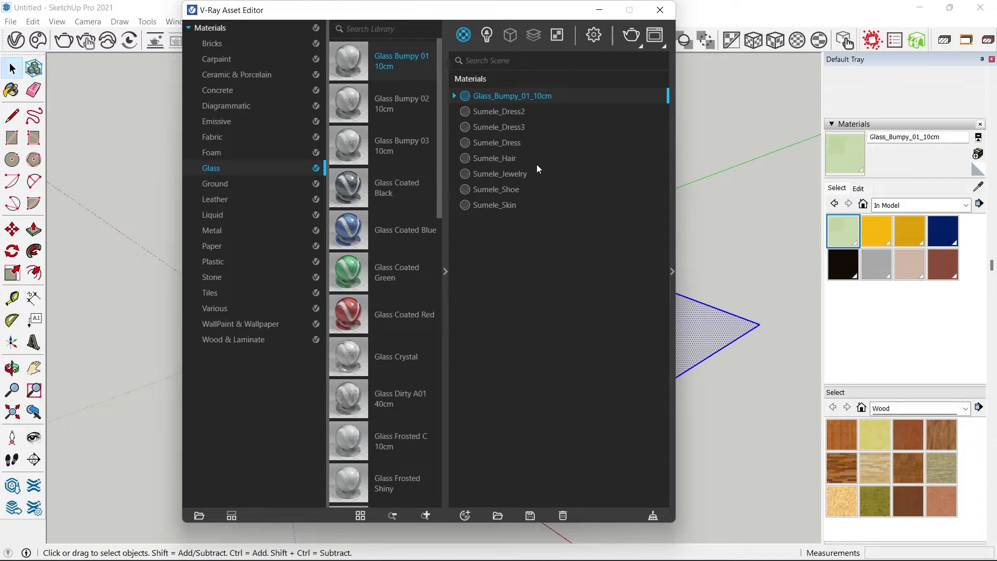
Step: Rename the Sumele_Dress2 material to Fabric_Yellow
click(502, 112)
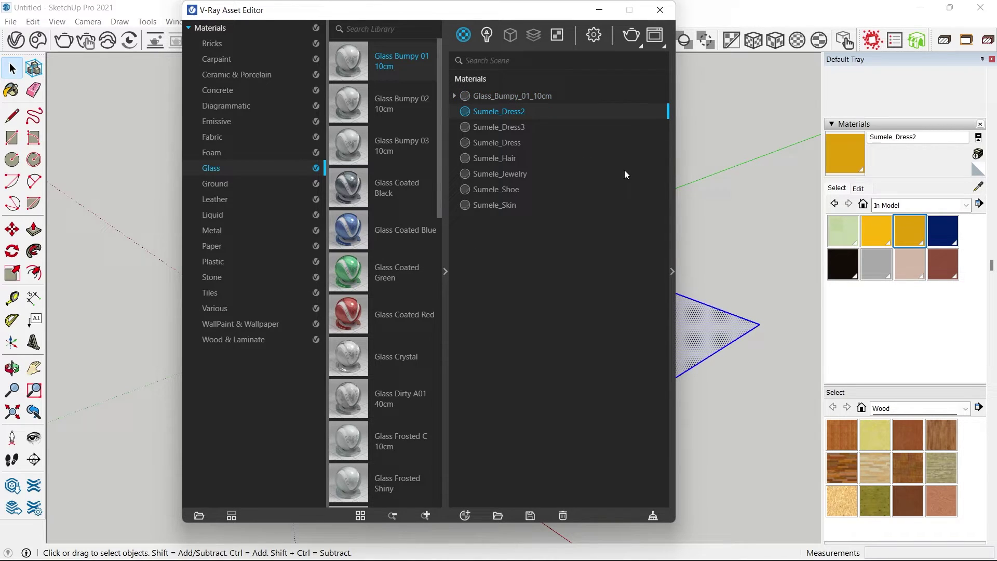
click(673, 176)
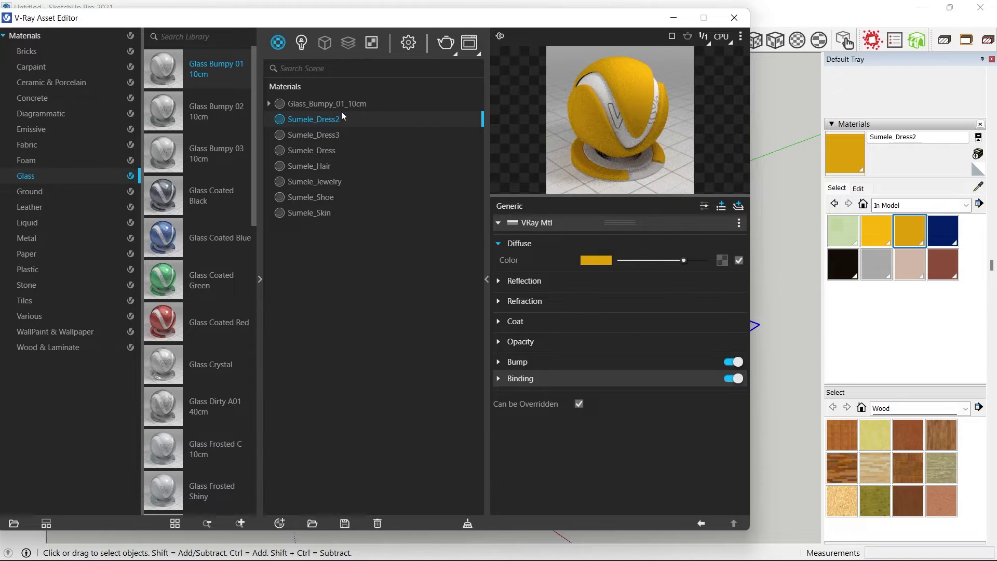
mouse_move(341, 112)
mouse_down()
mouse_move(391, 135)
mouse_move(342, 119)
mouse_up()
right_click(342, 118)
click(367, 198)
text(Fabric_Yellow)
key(Return)
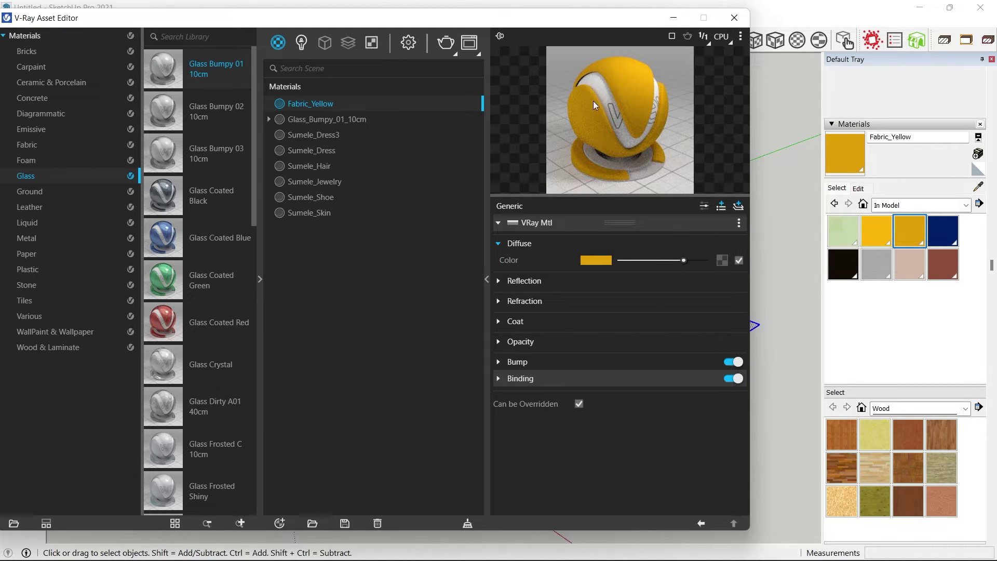
Step: Preview it on Fabric, with light grey sheen, grey reflection and 0.8 reflection glossiness
click(740, 36)
click(668, 72)
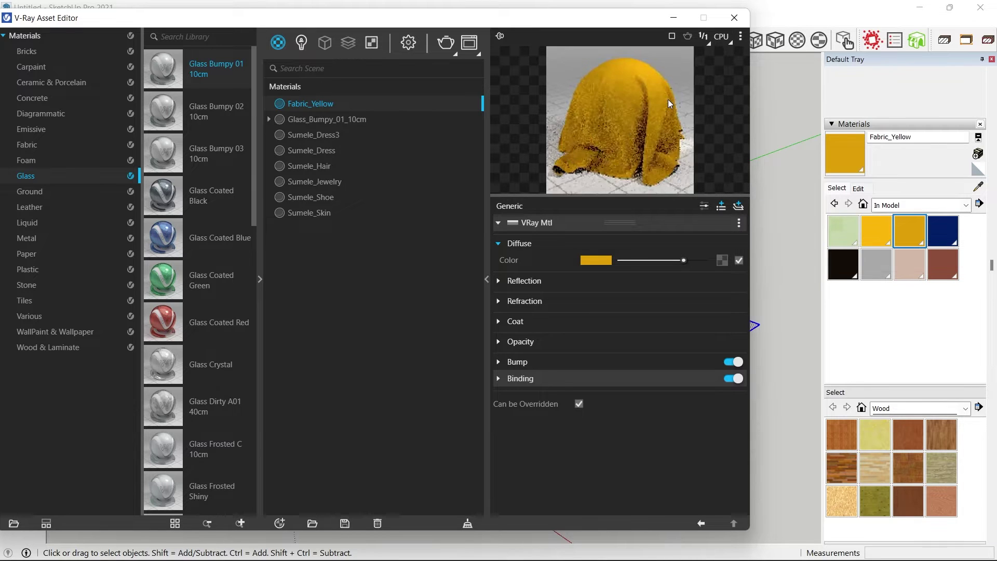
click(706, 207)
click(517, 358)
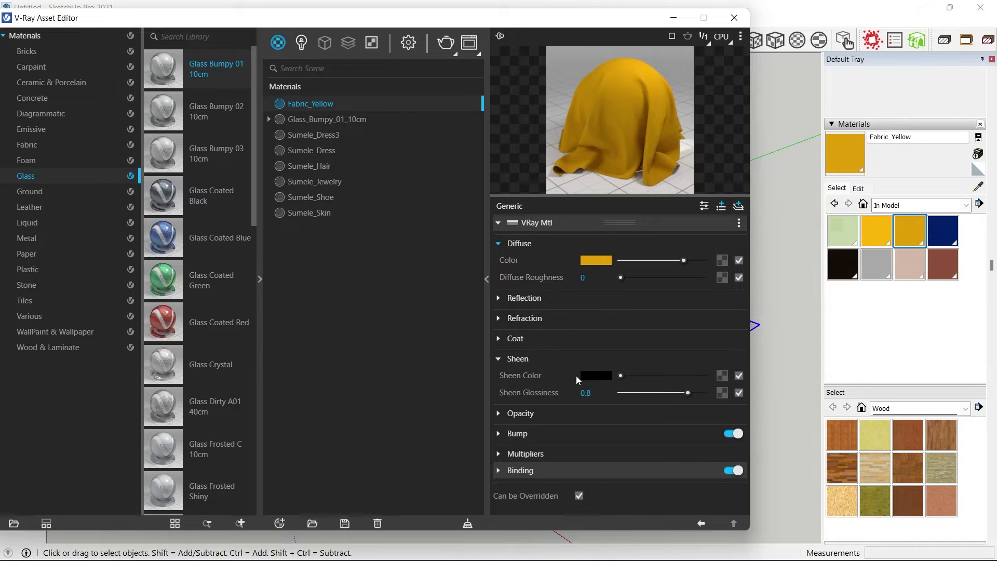
drag(620, 375, 678, 375)
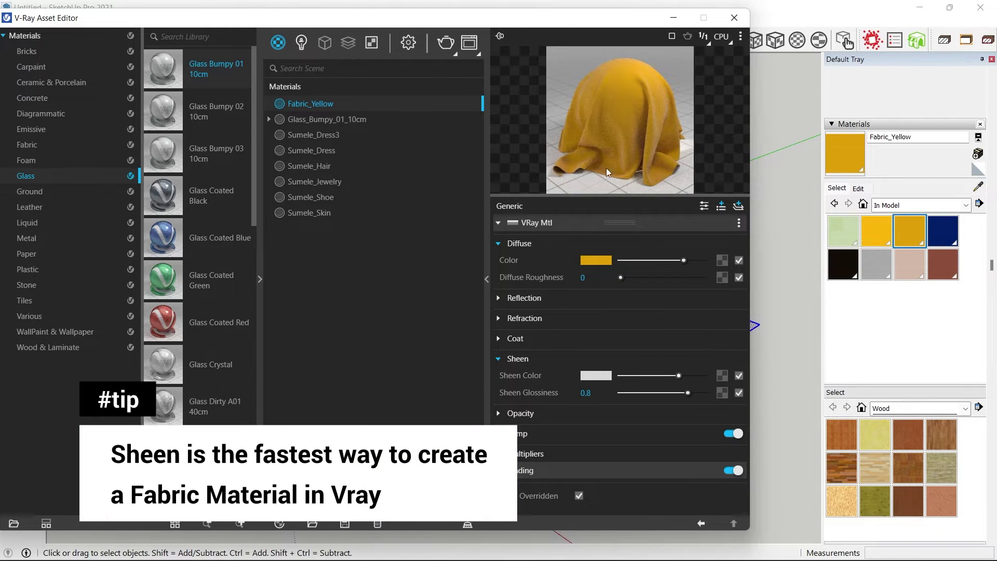
click(504, 298)
mouse_move(637, 316)
mouse_down()
mouse_move(650, 313)
mouse_move(642, 315)
mouse_up()
click(683, 331)
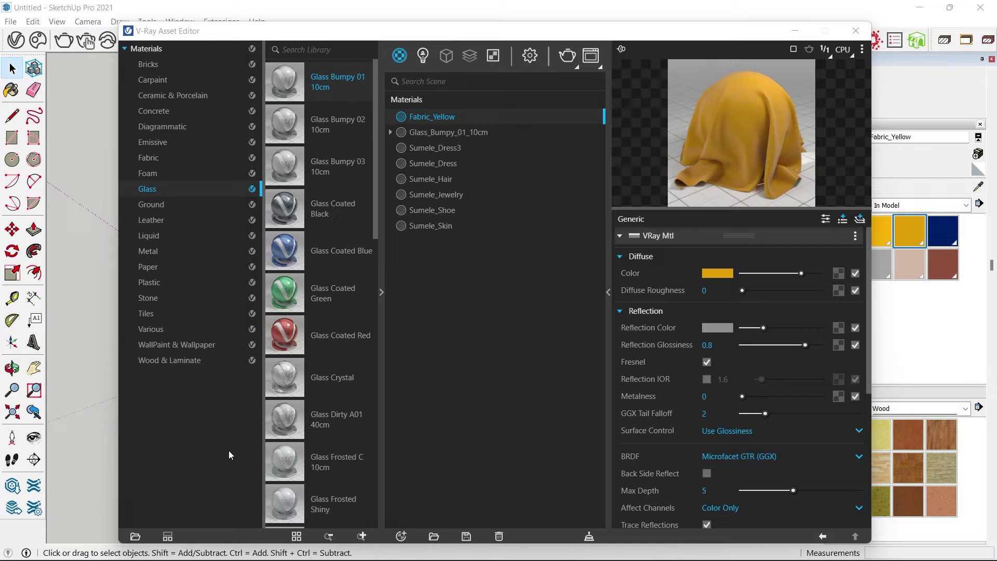
Step: Start adding a library folder and browse from SG_Resources into Vray Material Library
click(136, 536)
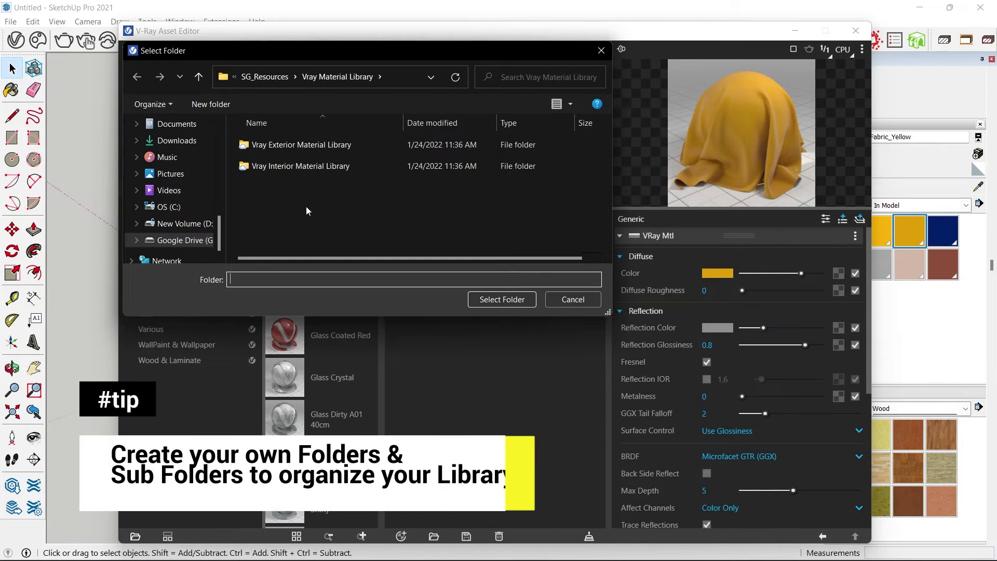
click(273, 77)
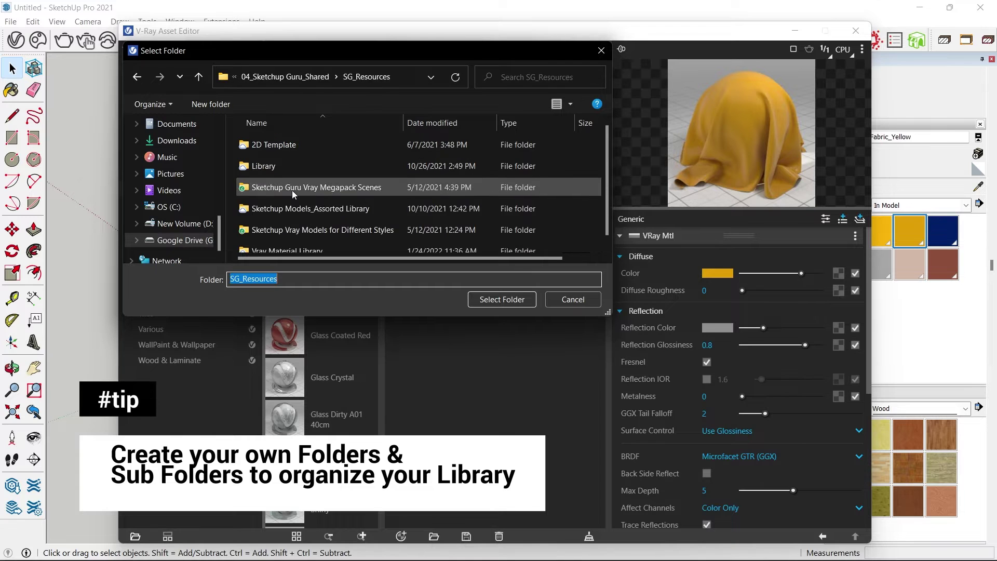
click(287, 244)
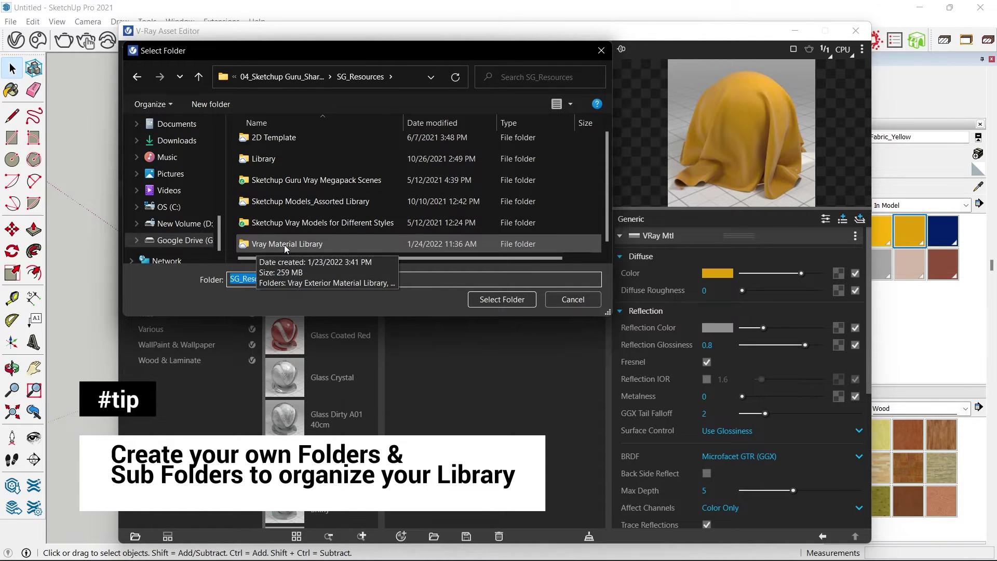
double_click(314, 247)
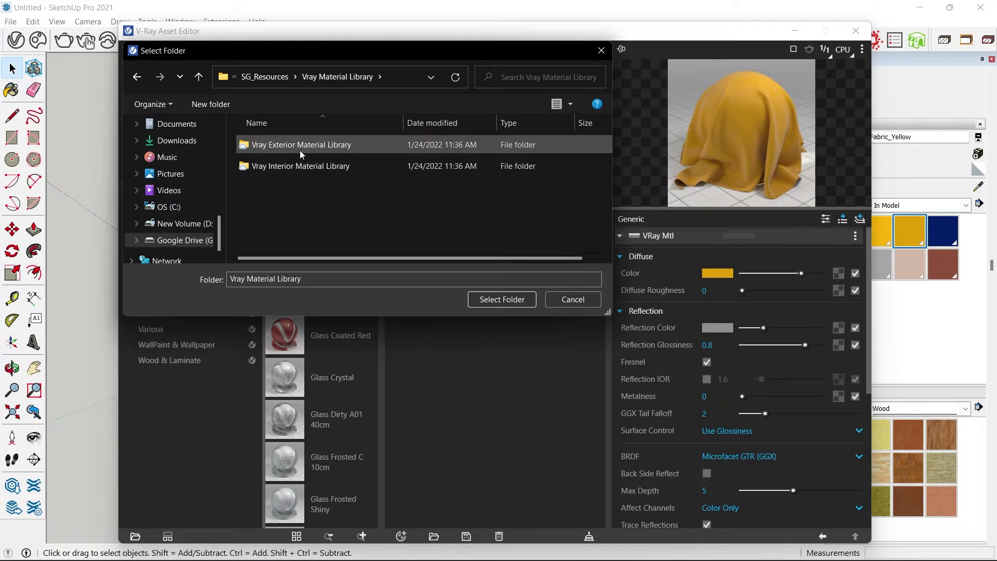
Step: Inspect the Interior and Exterior subfolders, then return to Vray Material Library
double_click(277, 166)
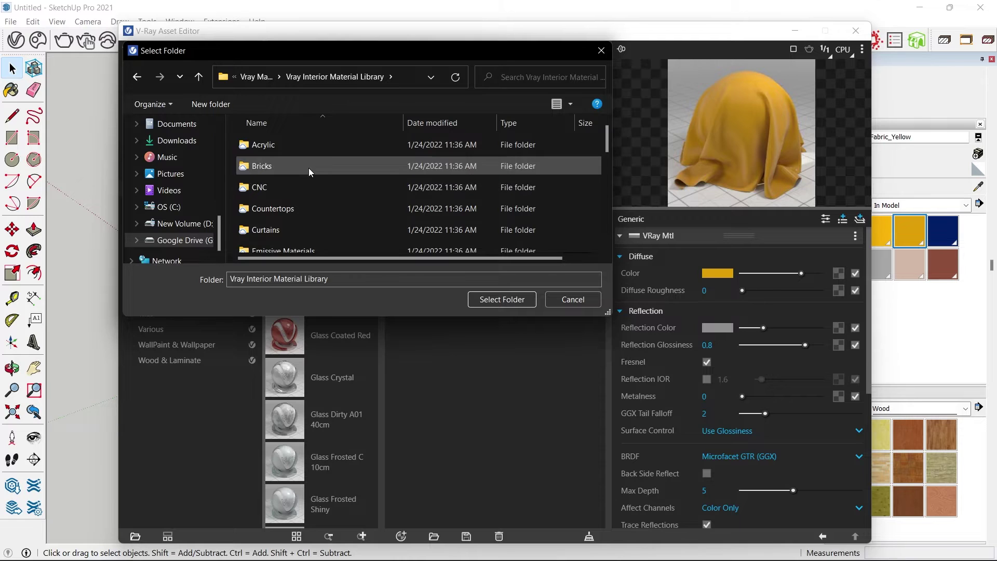
scroll(310, 165, down, 3)
scroll(316, 169, up, 2)
scroll(312, 171, down, 2)
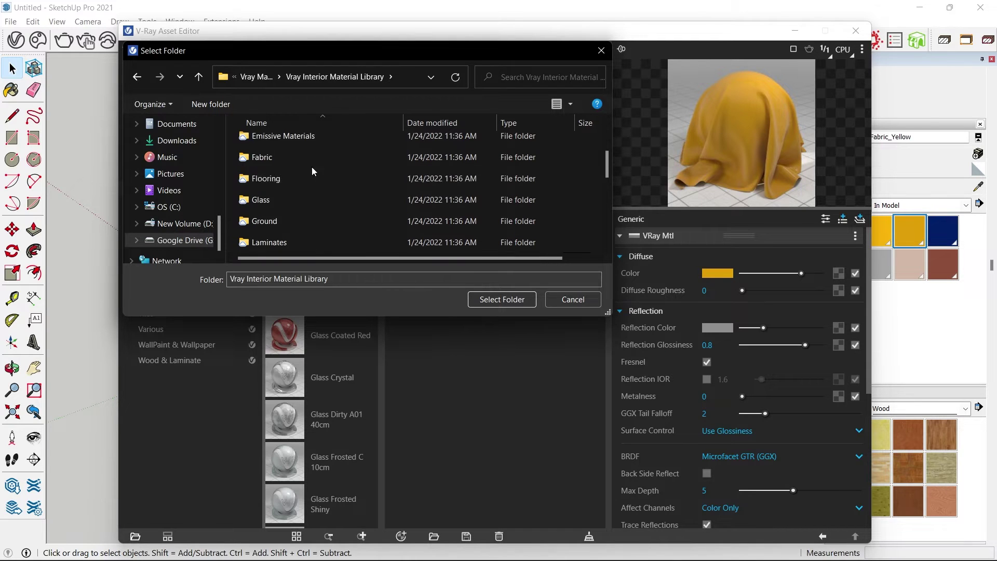
scroll(312, 174, down, 2)
scroll(304, 179, up, 4)
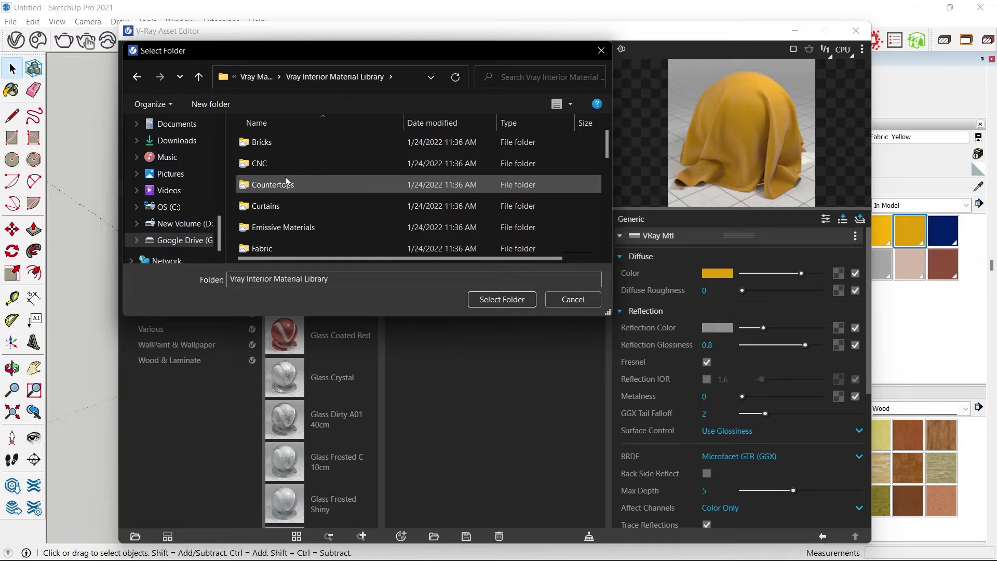
scroll(311, 188, down, 1)
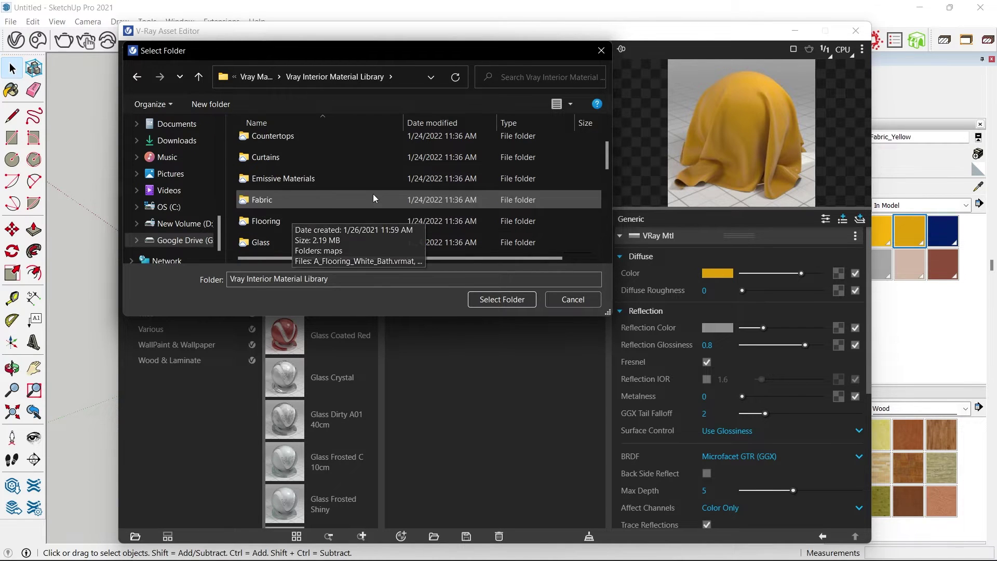
click(254, 77)
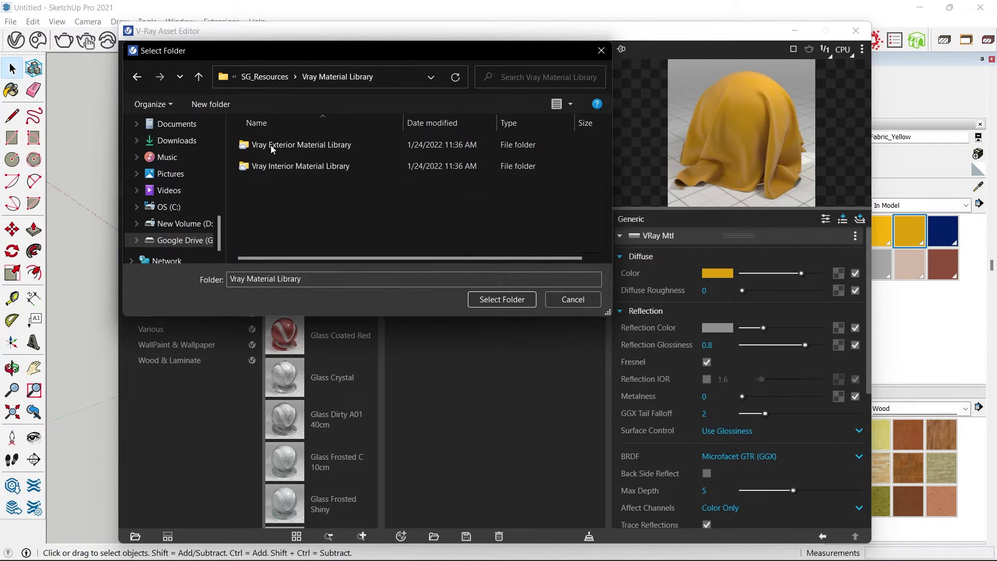
double_click(283, 150)
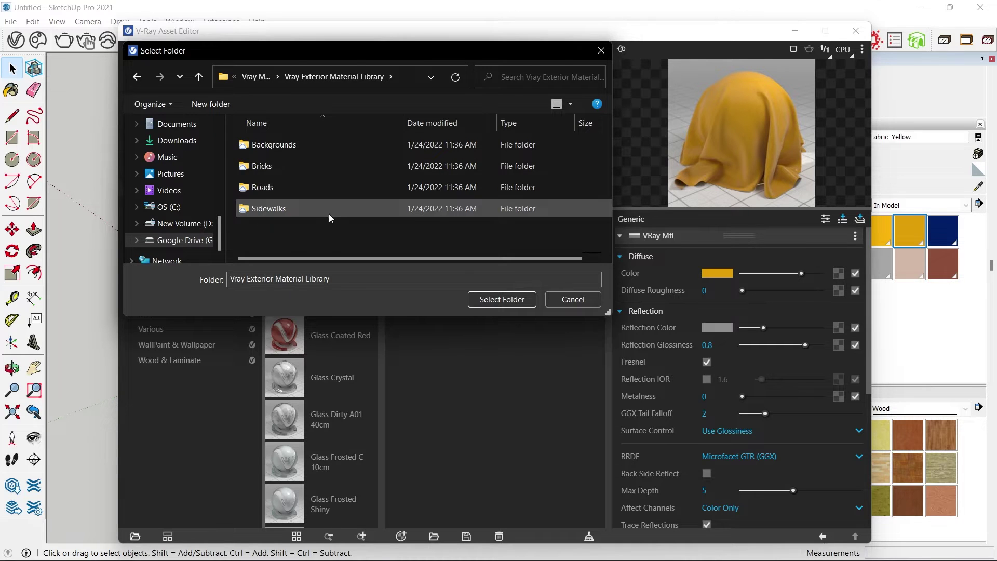
key(alt+Up)
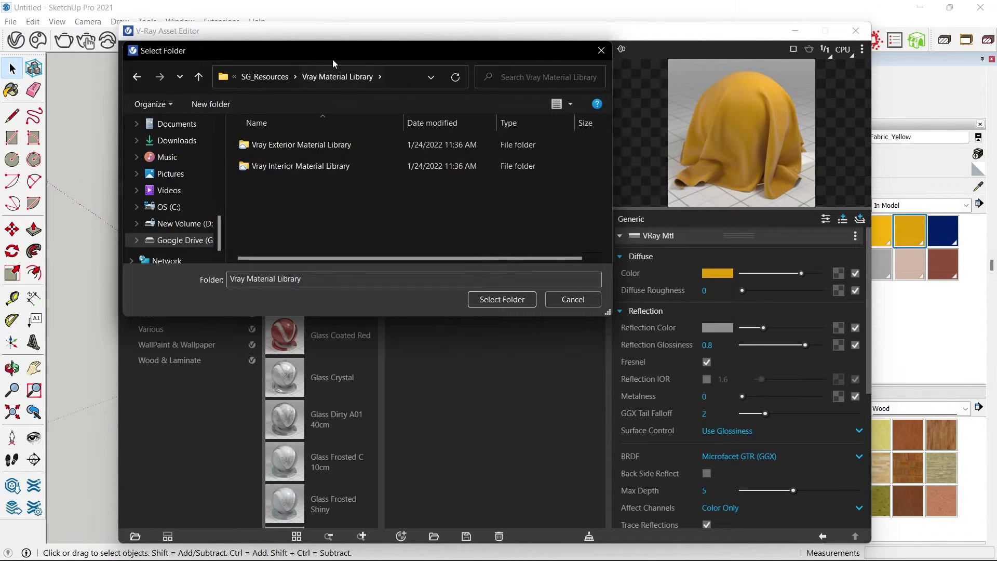
Step: Add Vray Material Library to the library and browse its Interior categories to Fabric
click(502, 299)
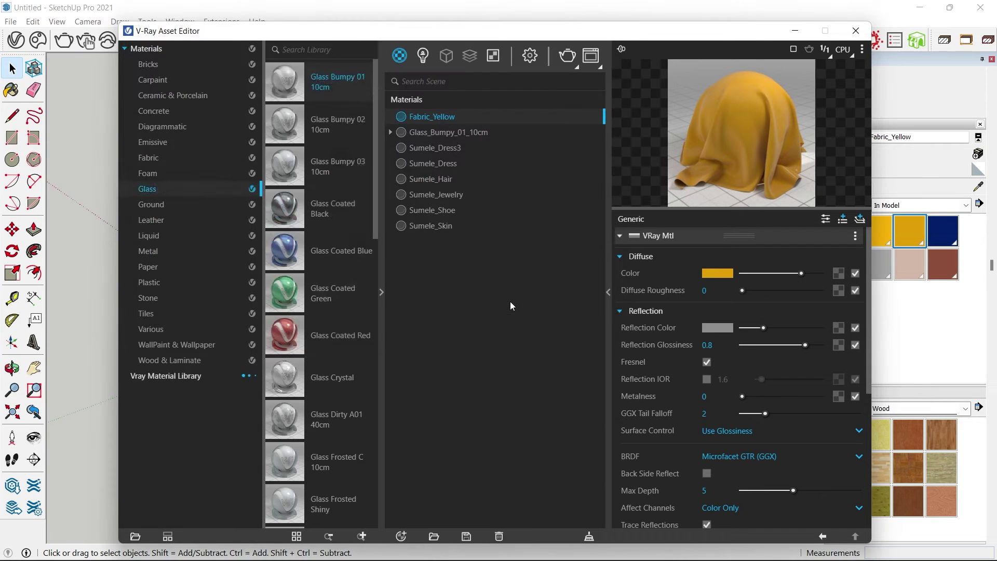
click(123, 380)
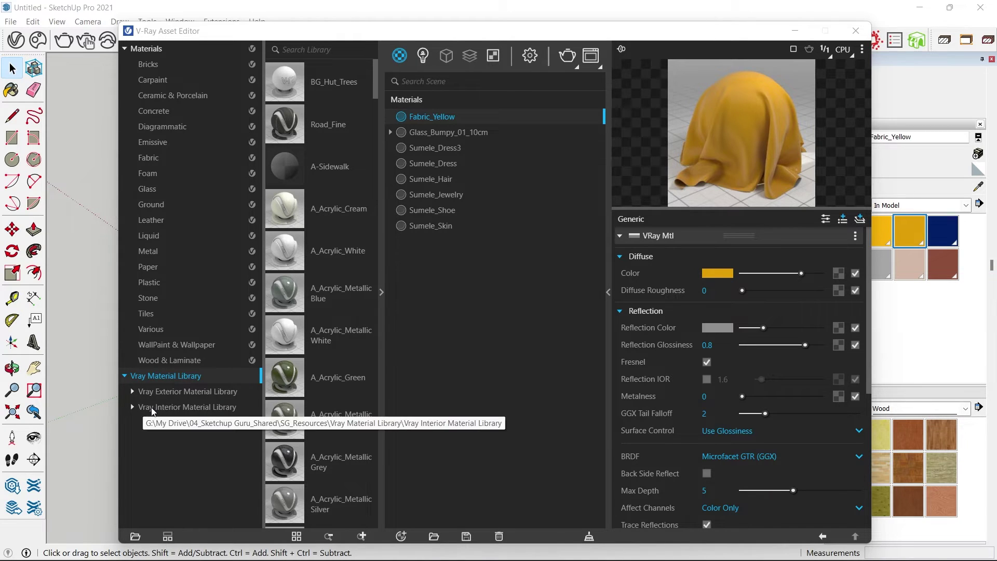
click(133, 407)
scroll(166, 431, down, 4)
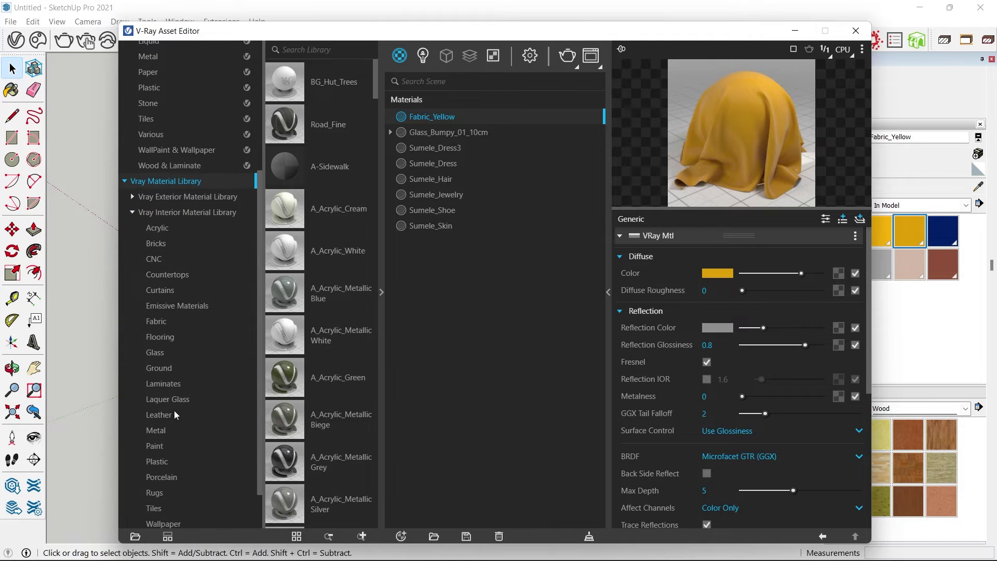
click(156, 243)
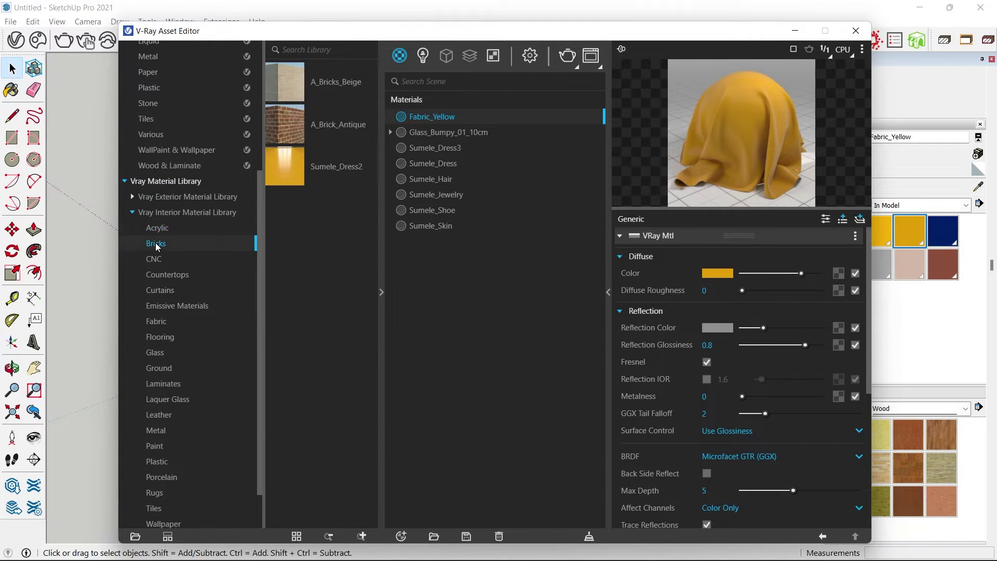
click(163, 274)
click(169, 322)
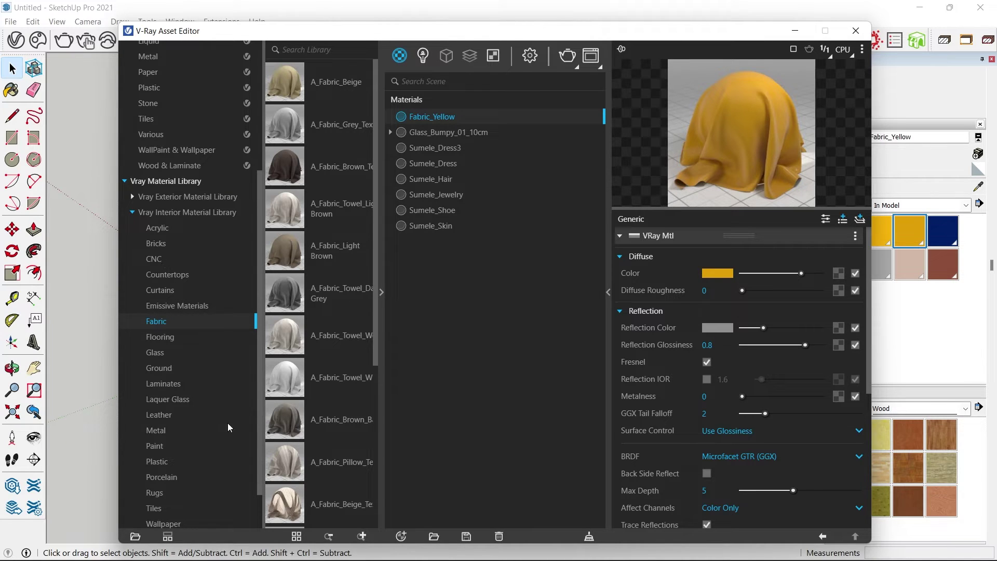
click(436, 548)
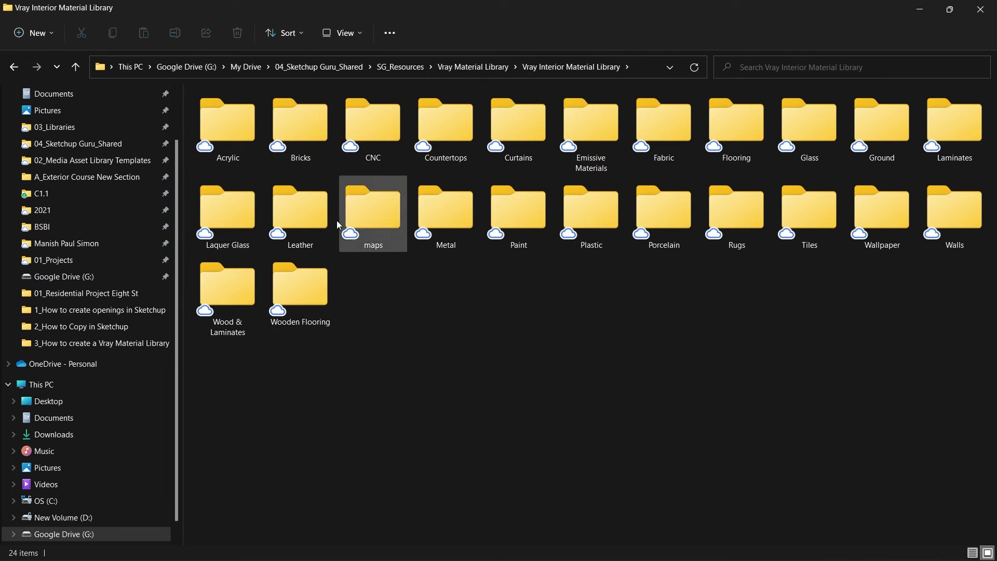
Step: Review the Acrylic and Fabric folders and Fabric maps in Explorer, then minimize it
double_click(233, 127)
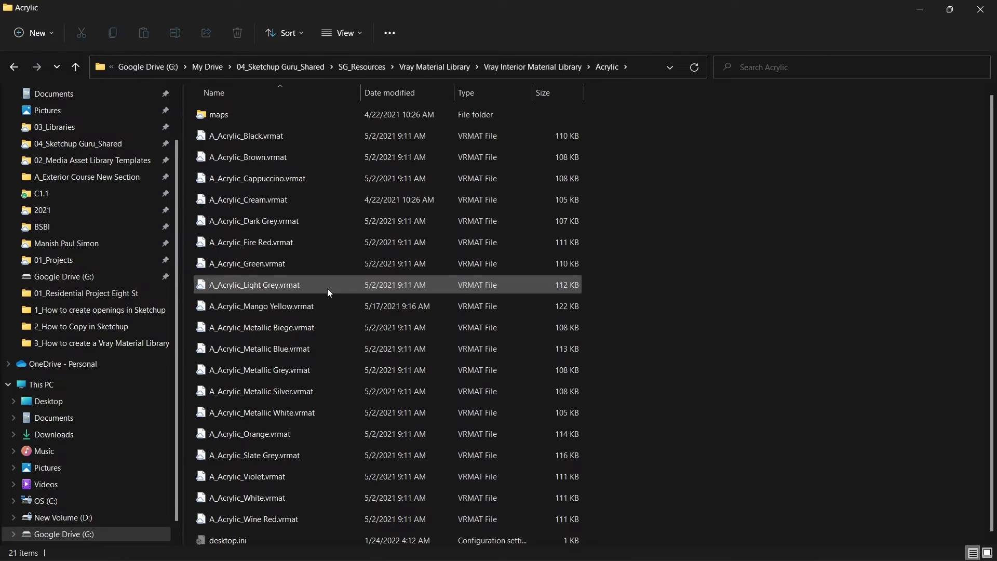
scroll(286, 286, down, 1)
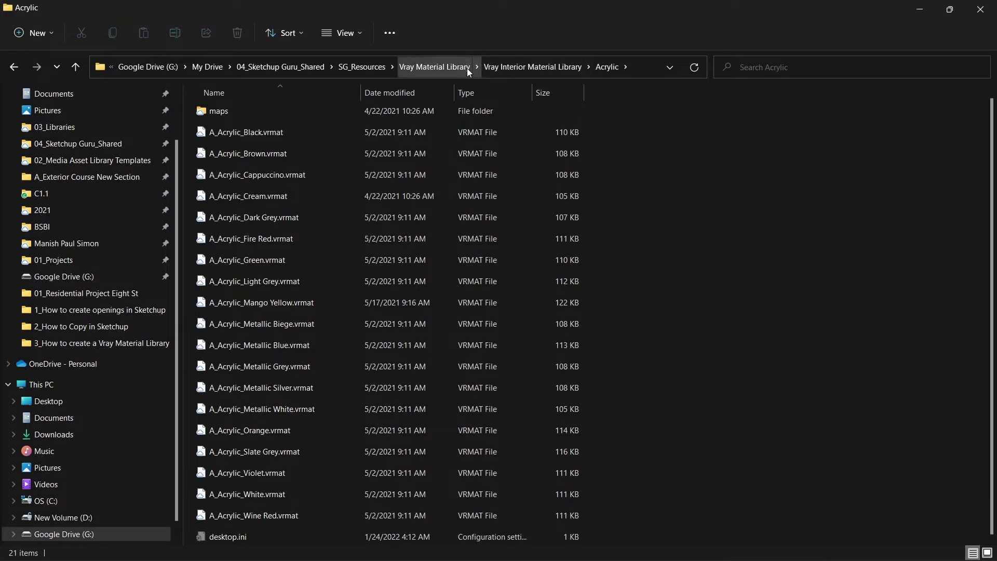
click(501, 67)
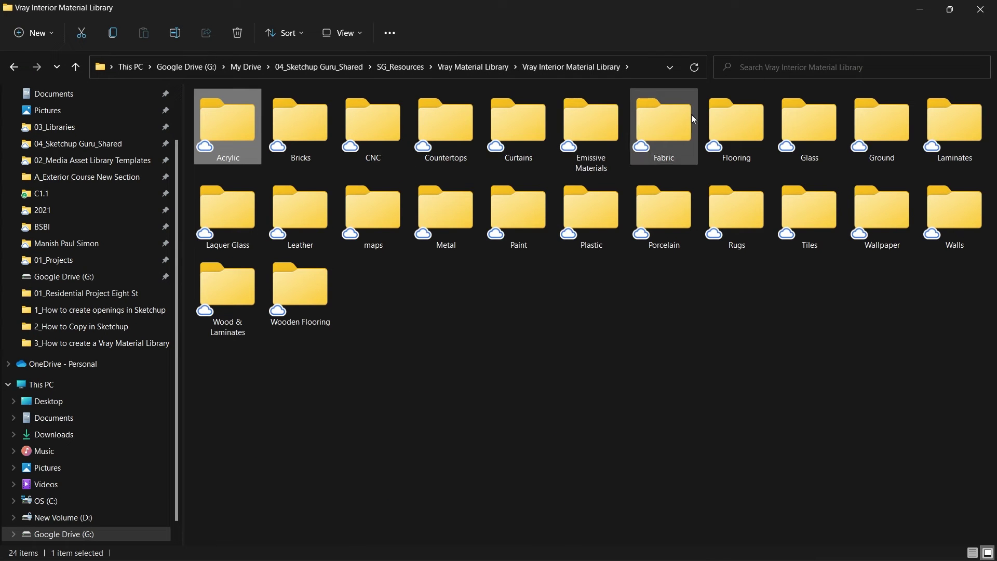
double_click(668, 122)
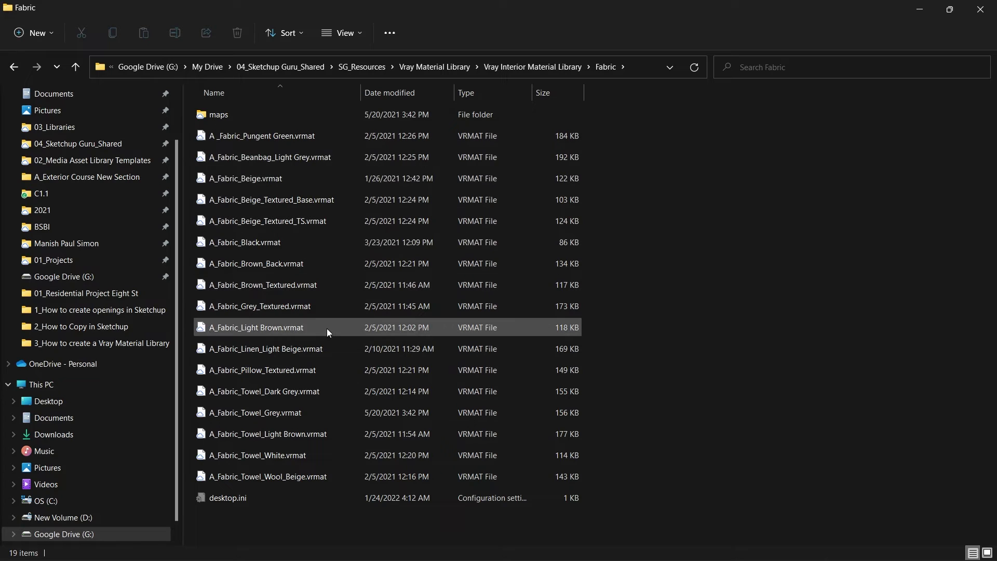
double_click(235, 114)
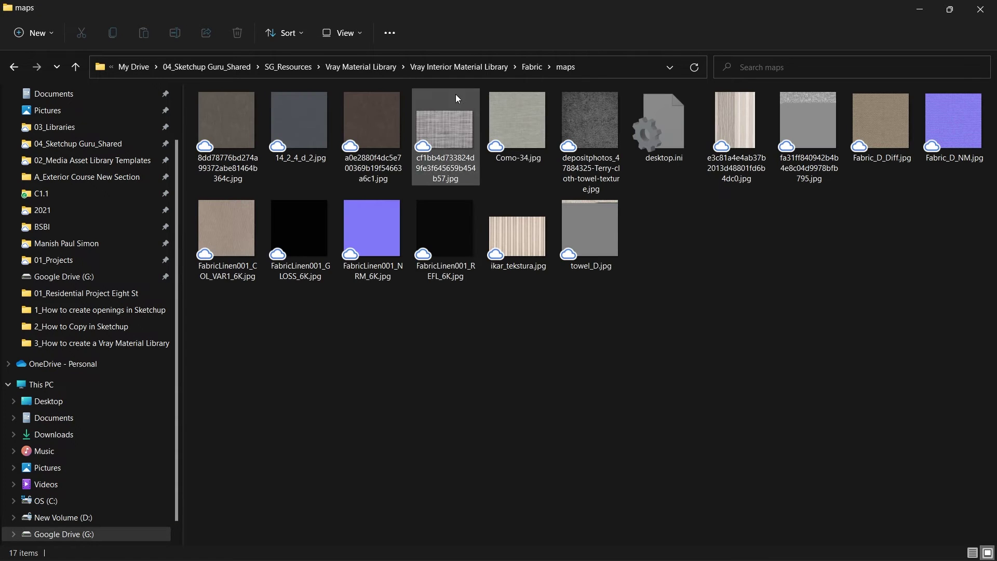
click(531, 67)
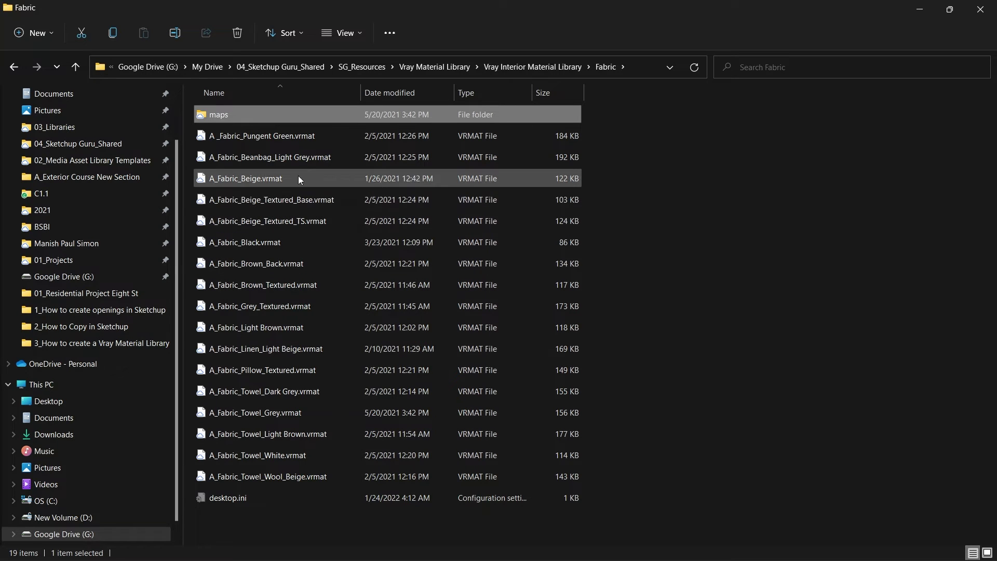
click(920, 9)
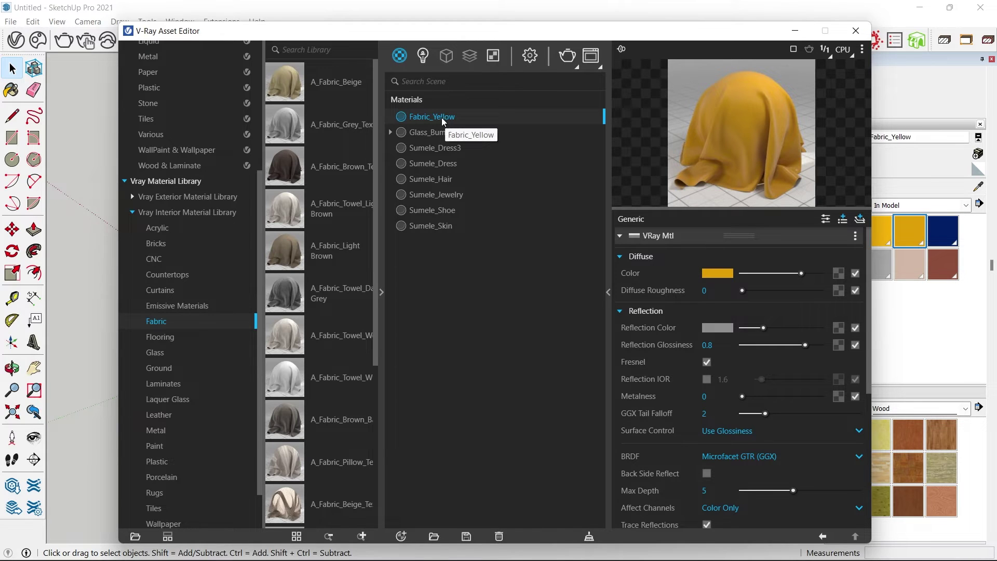
Step: Save Fabric_Yellow into the Fabric library and confirm its vrmat file in Explorer
drag(441, 117, 325, 183)
scroll(320, 204, down, 5)
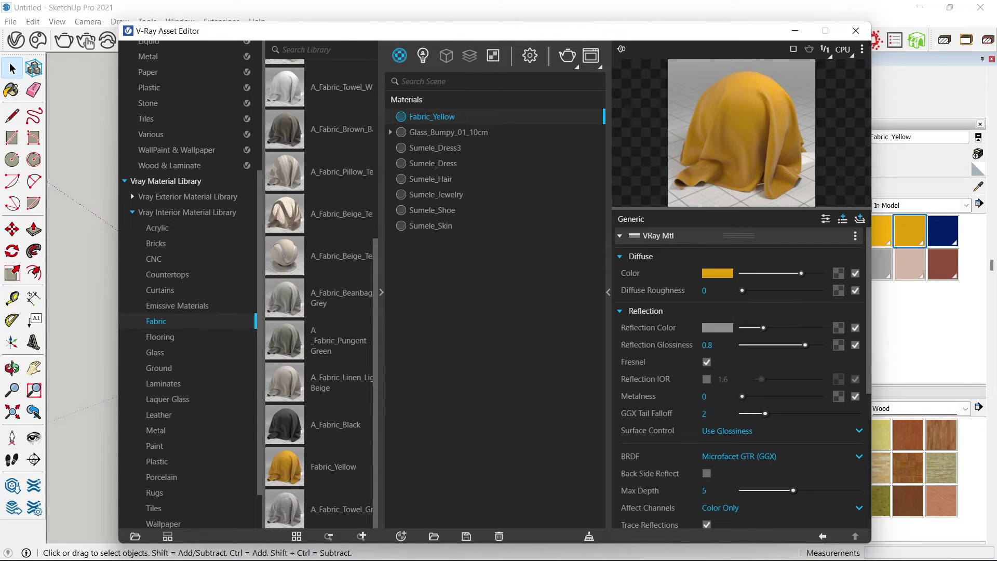
click(470, 545)
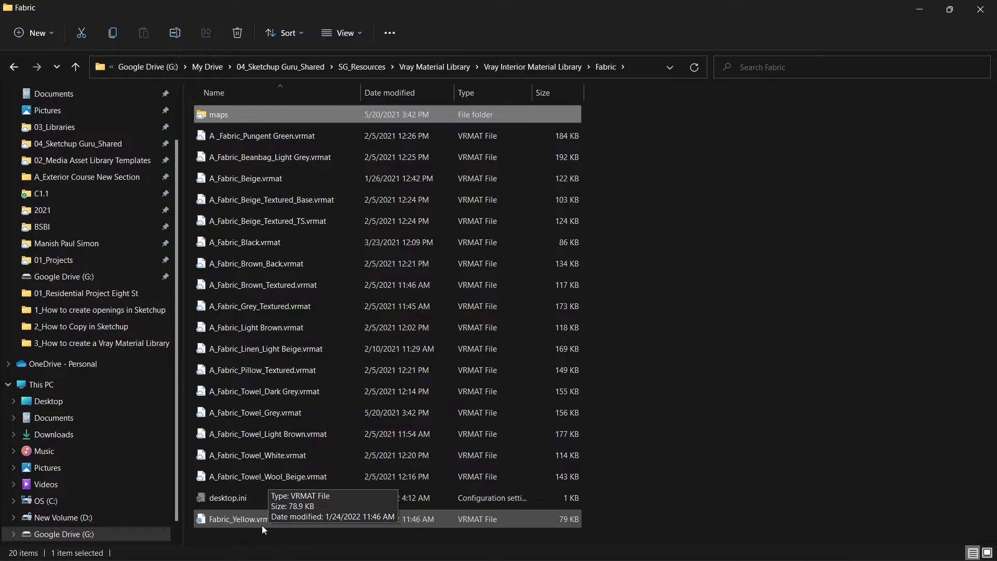
click(980, 10)
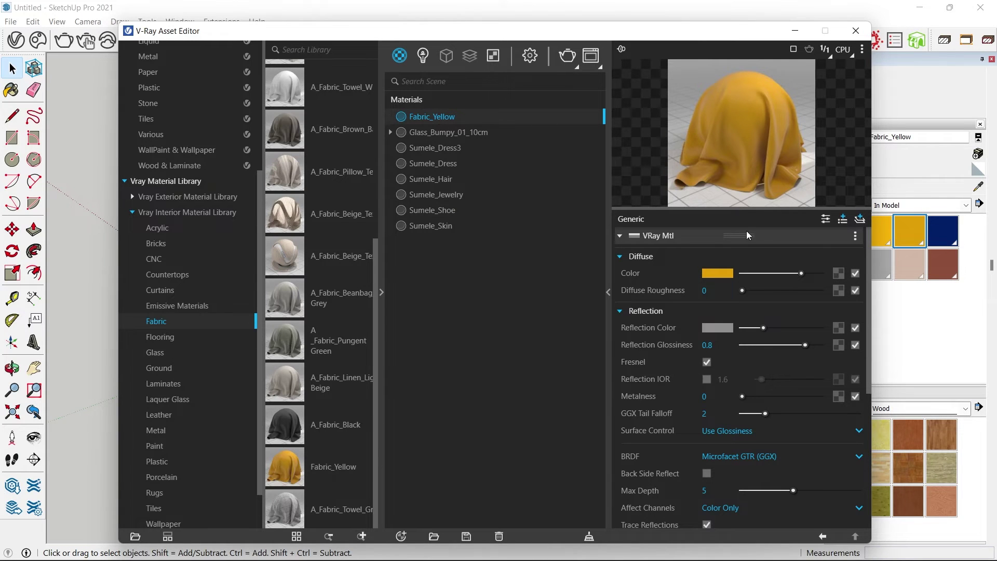
Step: Darken Fabric_Yellow's diffuse colour, overwrite it in the Fabric library, and close the Asset Editor
mouse_move(788, 273)
mouse_down()
mouse_move(799, 274)
mouse_move(768, 273)
mouse_move(783, 273)
mouse_up()
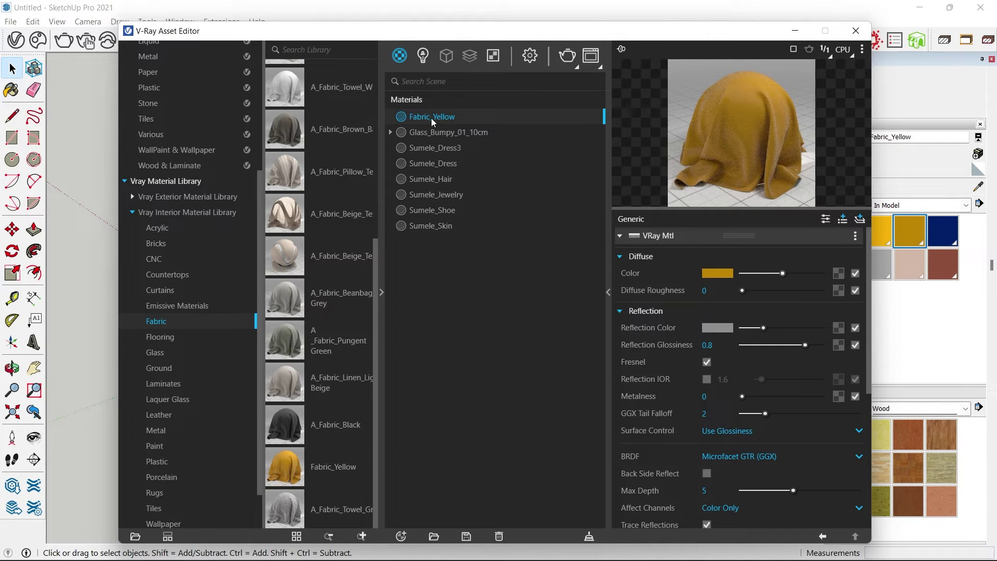
drag(333, 384, 332, 383)
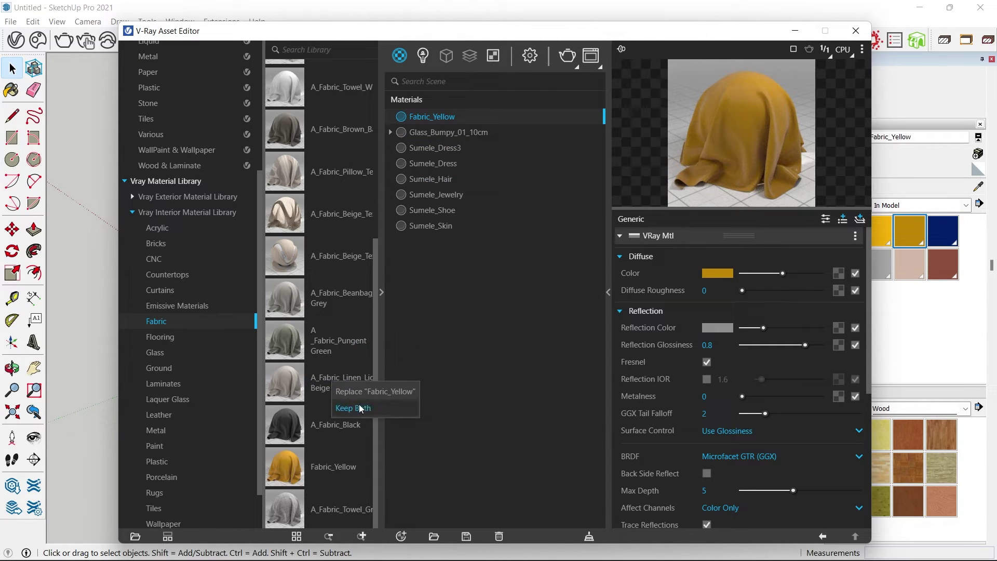
click(397, 393)
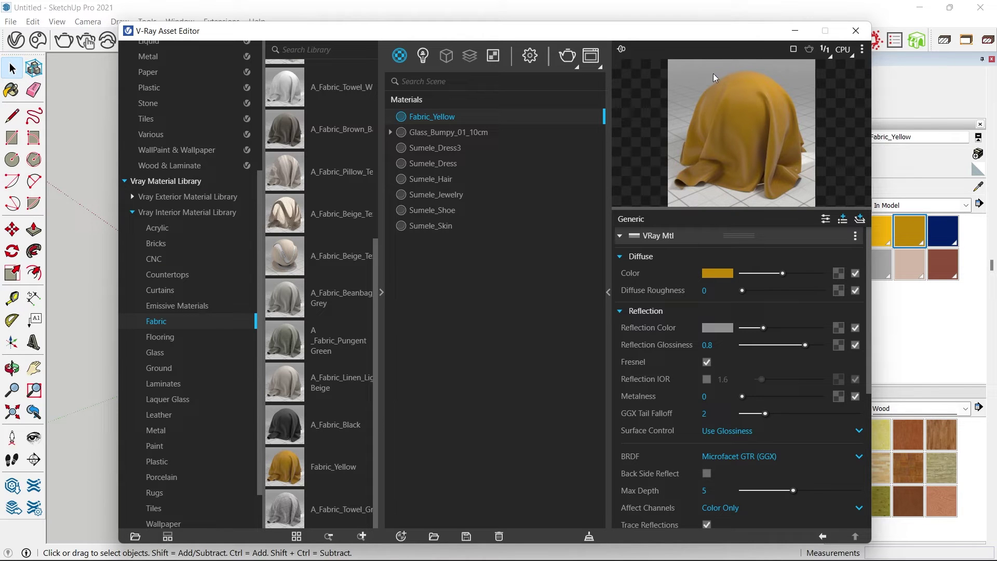
click(856, 31)
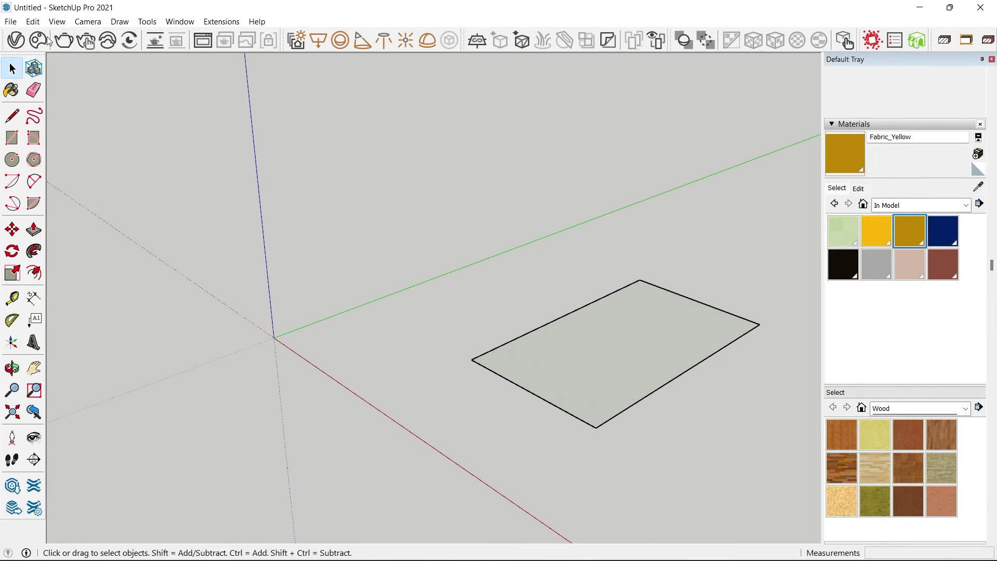
Step: Start a new model without saving the old one, then reopen the V-Ray Asset Editor
click(11, 21)
click(19, 36)
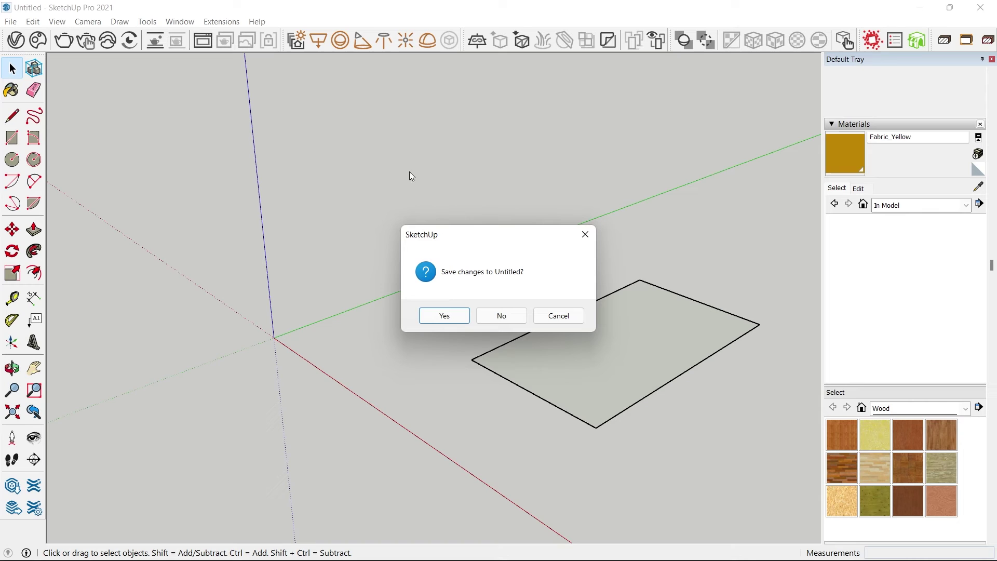
click(510, 312)
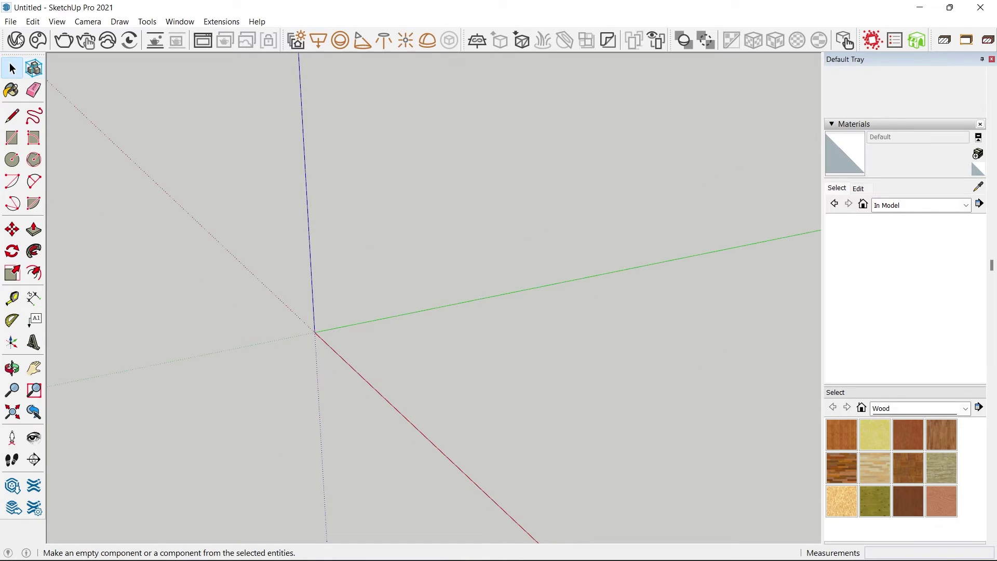
click(15, 40)
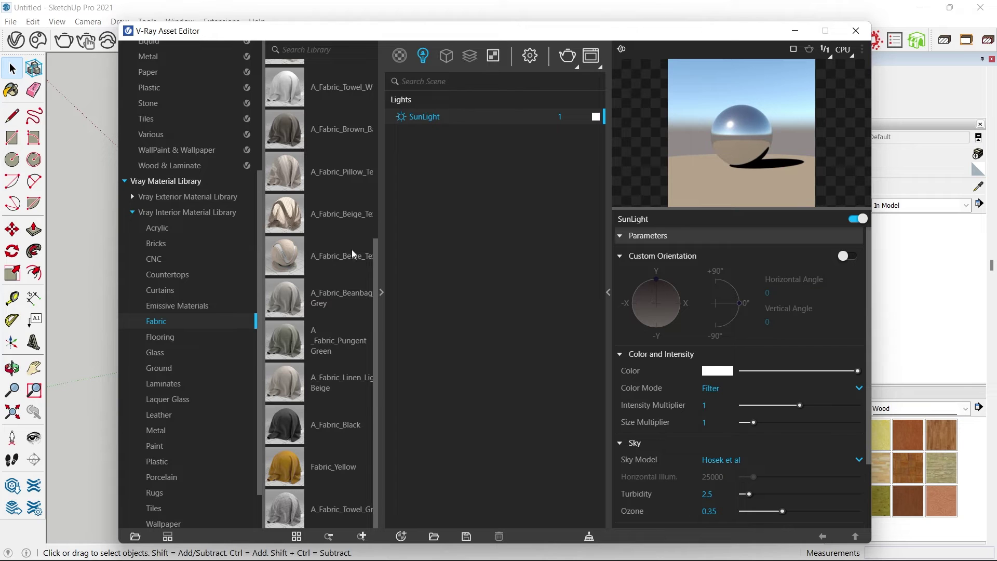
Step: Drag Fabric_Yellow from the Fabric library into the new model's scene materials
click(381, 292)
click(382, 289)
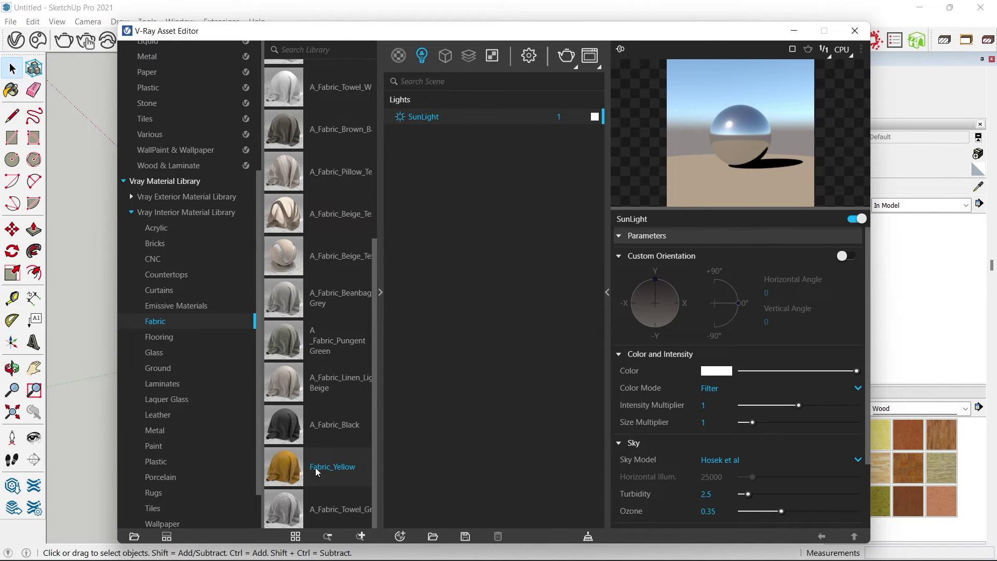
drag(315, 467, 461, 229)
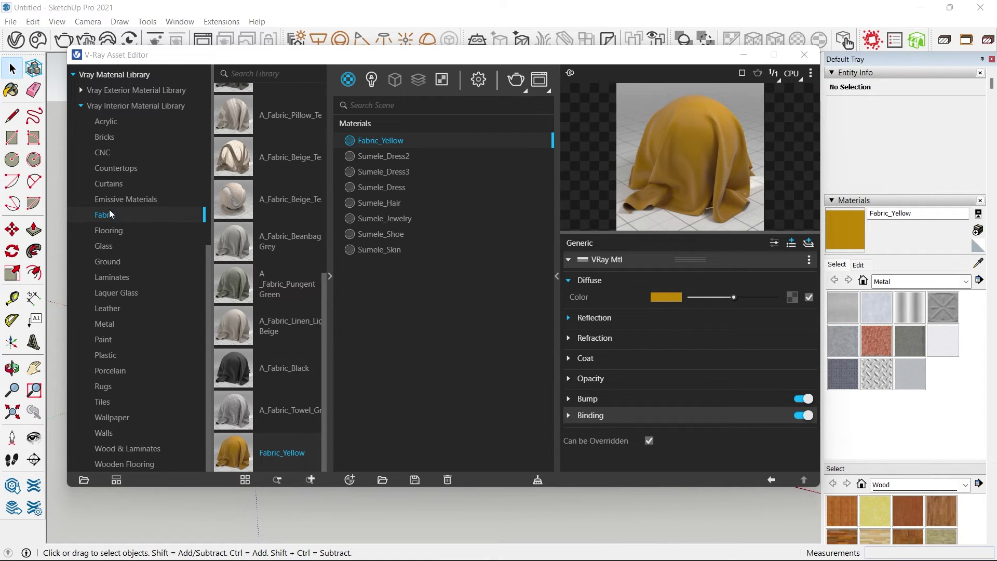
Step: Create a folder named 'Pillow Covers' inside the Vray Interior Material Library folder
click(127, 247)
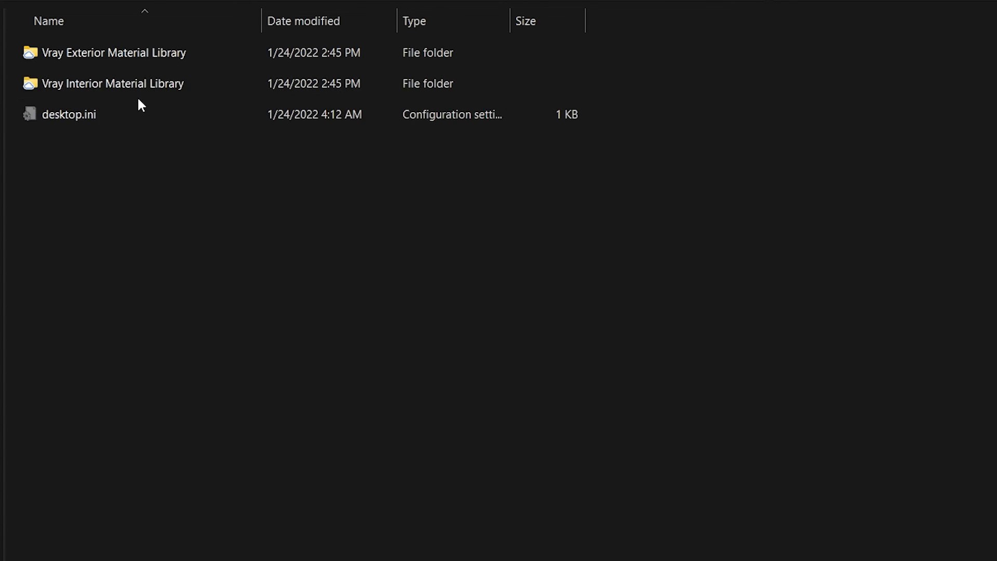
double_click(138, 83)
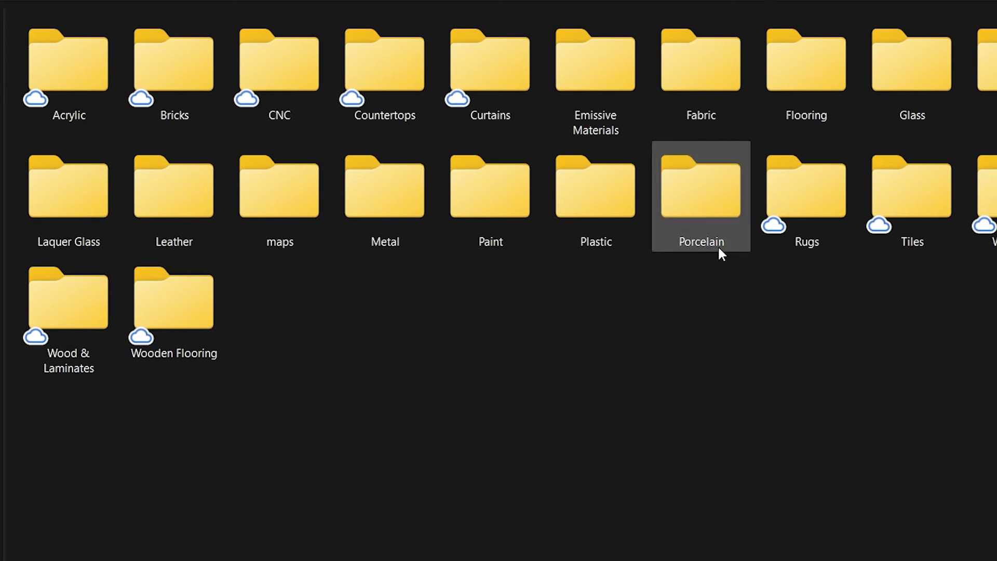
right_click(640, 430)
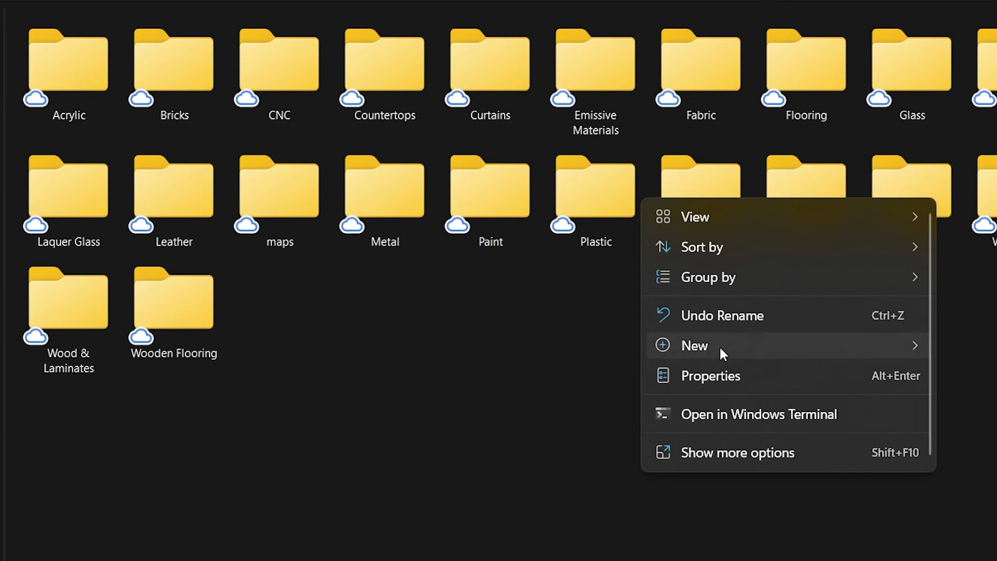
mouse_move(805, 334)
click(966, 7)
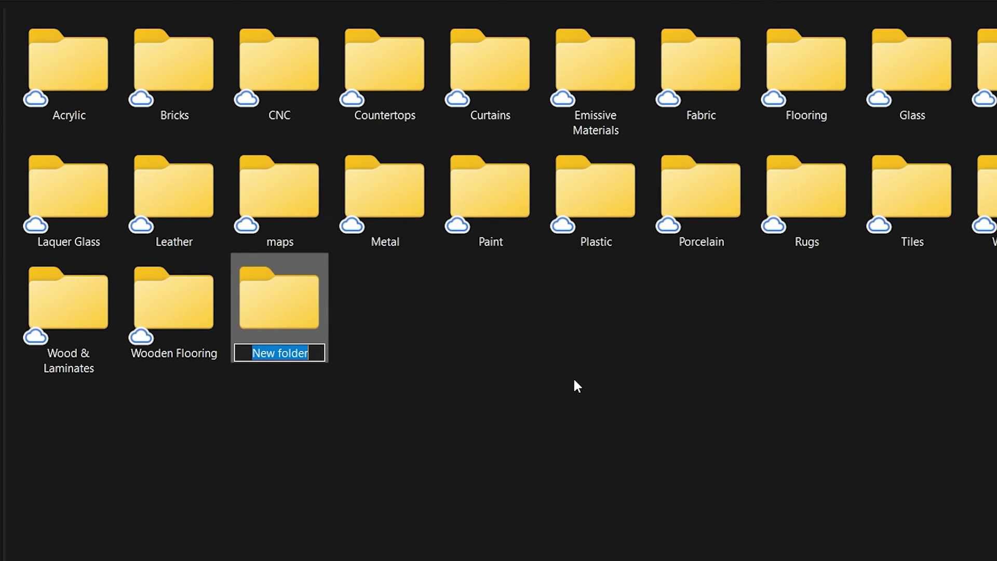
text(Pillow Cov)
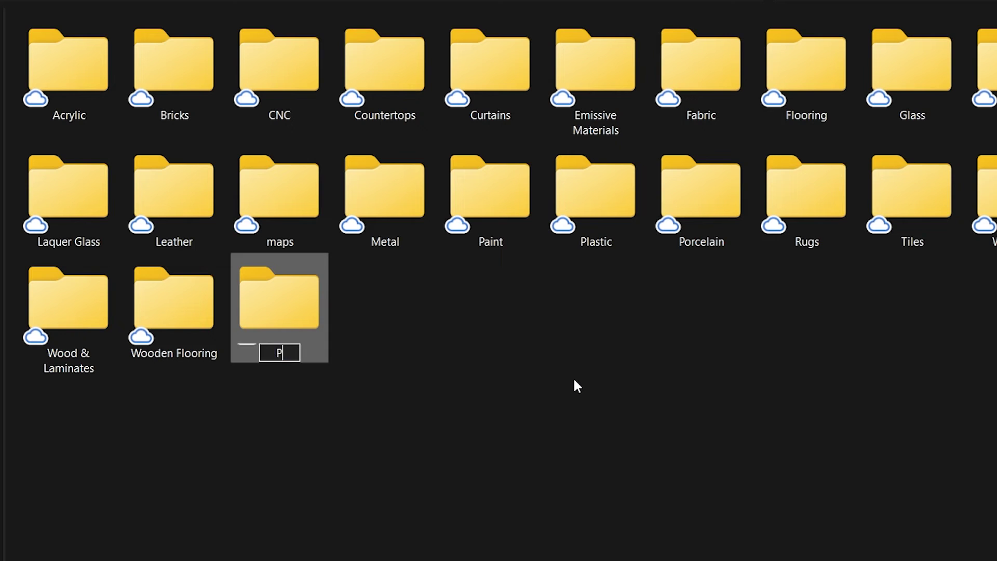
text(ers)
click(573, 384)
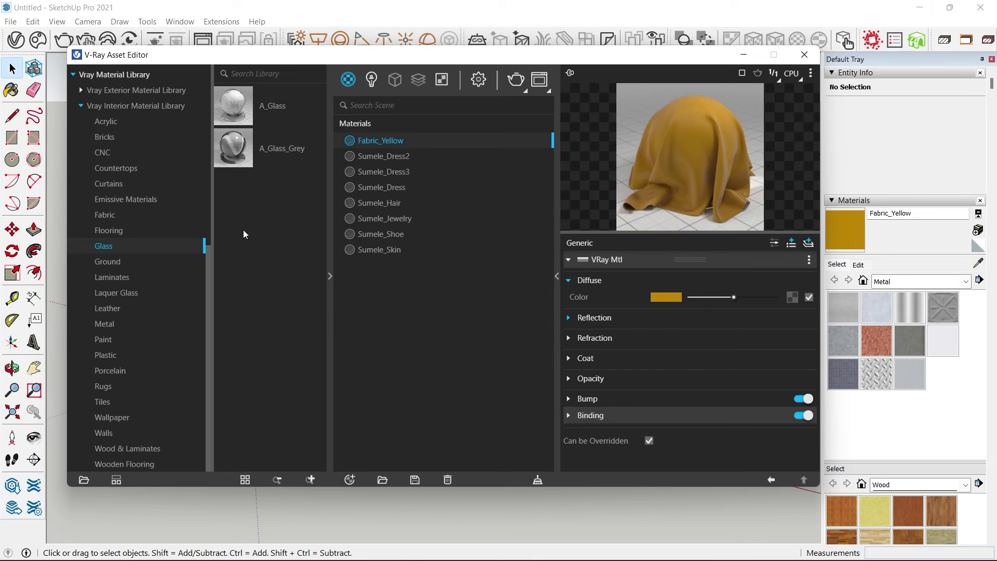
Step: Refresh the Vray Material Library so the new Pillow Covers folder appears
scroll(104, 168, up, 4)
click(116, 299)
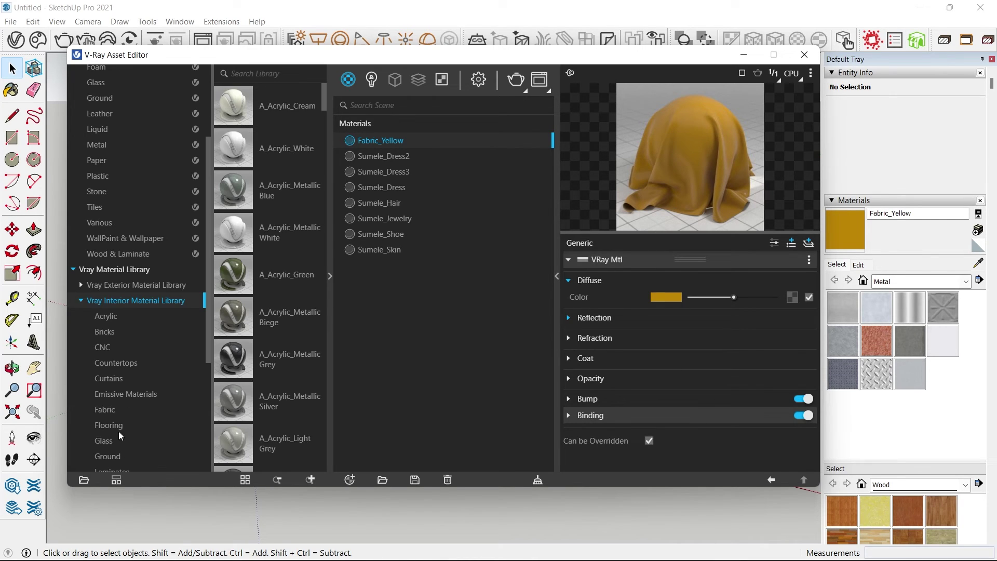
click(105, 270)
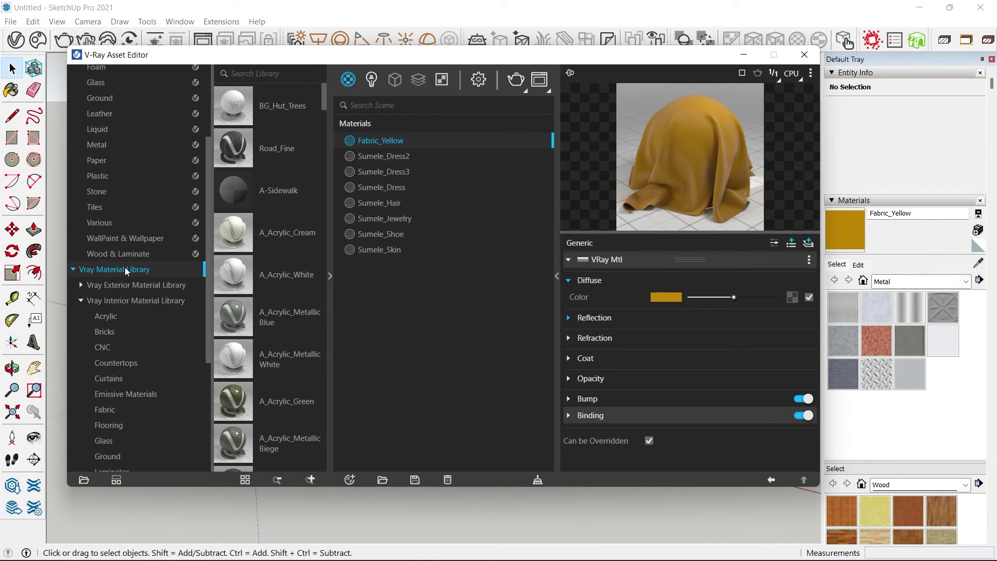
right_click(125, 271)
click(145, 278)
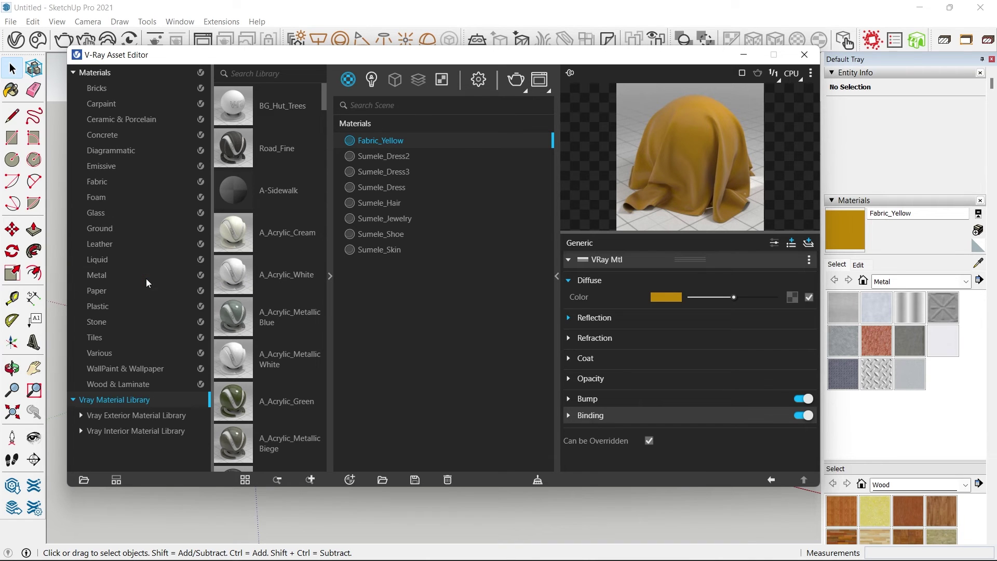
Step: Open the empty Pillow Covers category and bring up Fabric_Yellow's options to copy it
click(80, 431)
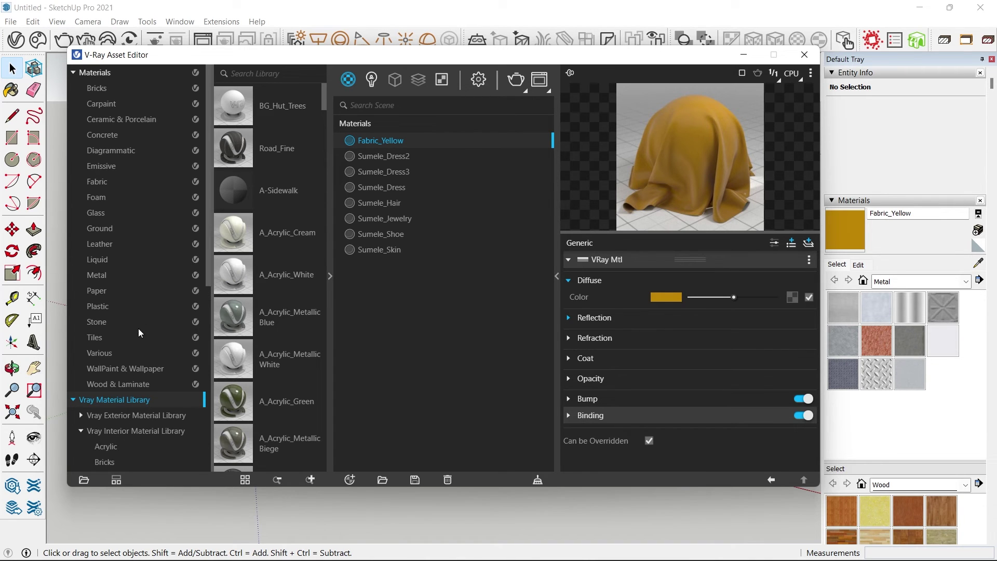
scroll(138, 328, down, 5)
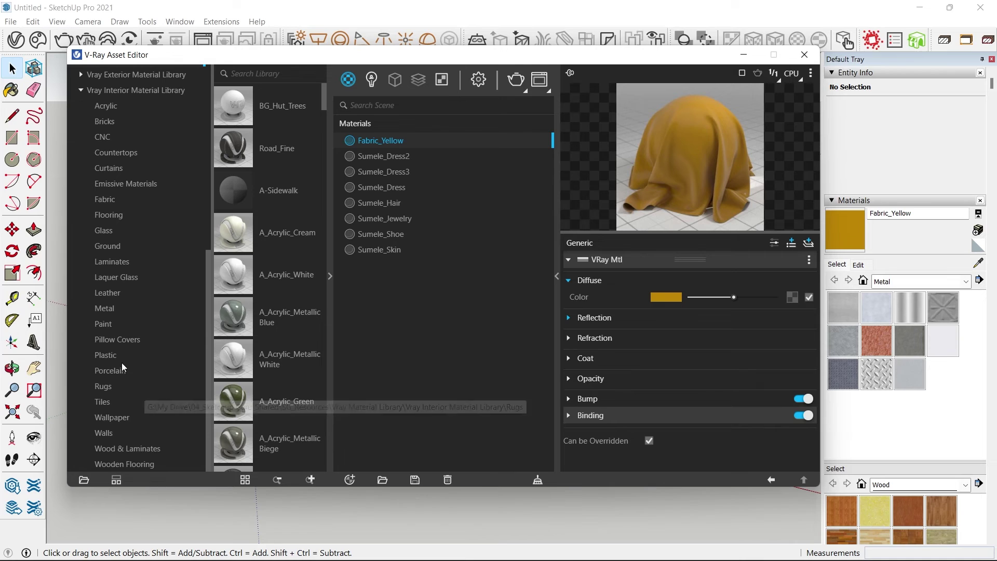
click(120, 341)
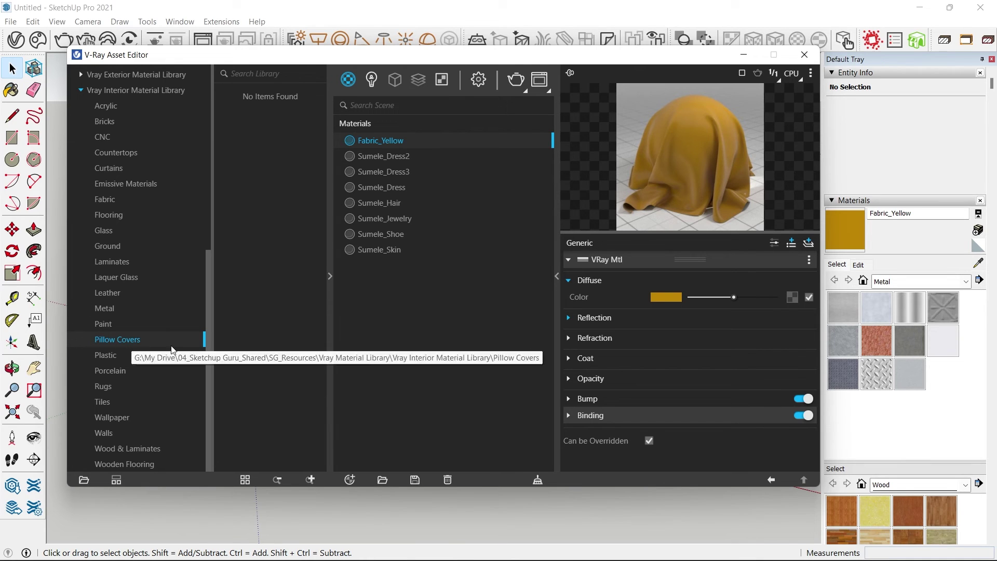
right_click(391, 142)
Step: Copy Fabric_Yellow as Fabric_Light Grey and make its diffuse colour grey with zero saturation
click(431, 235)
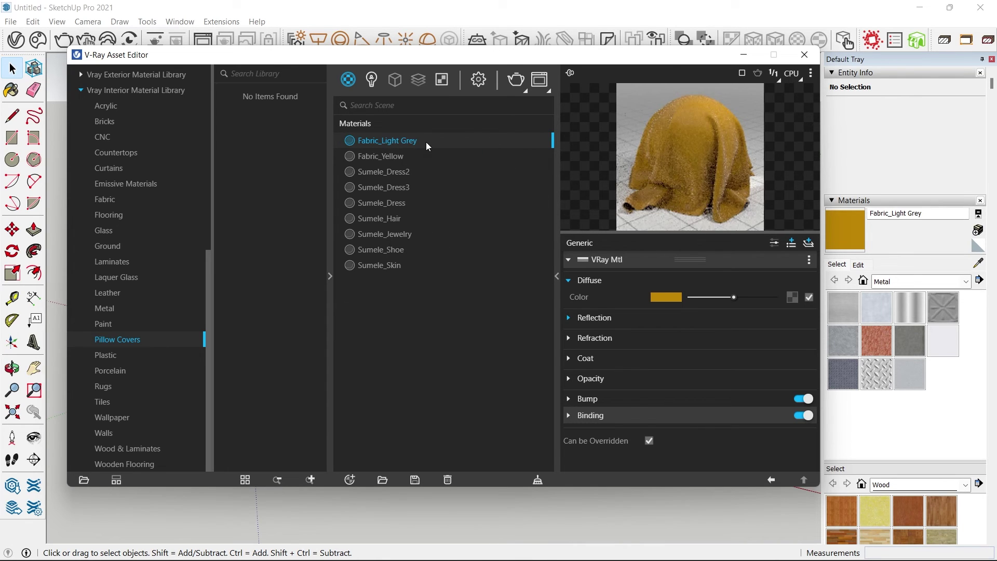
click(666, 297)
click(289, 266)
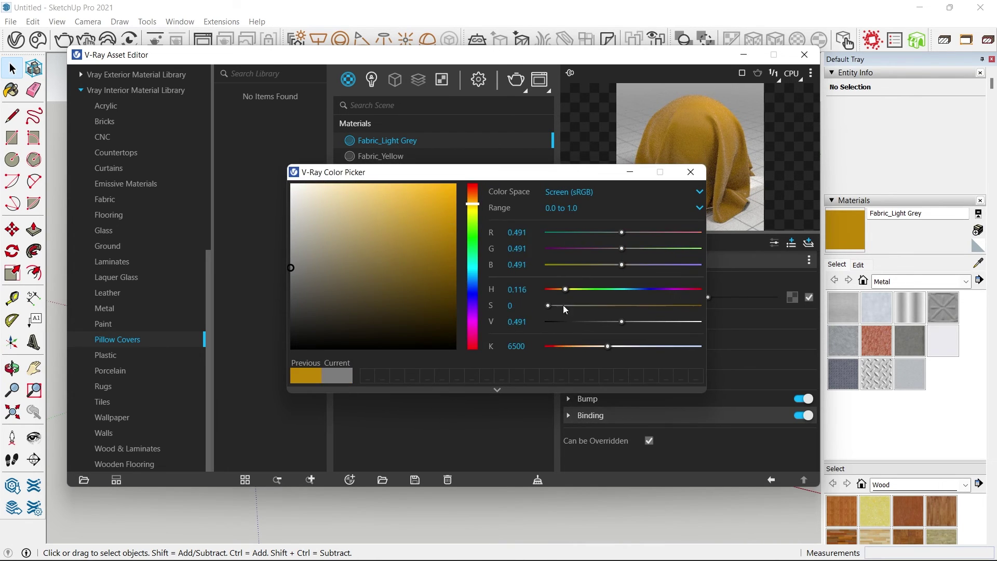
click(267, 194)
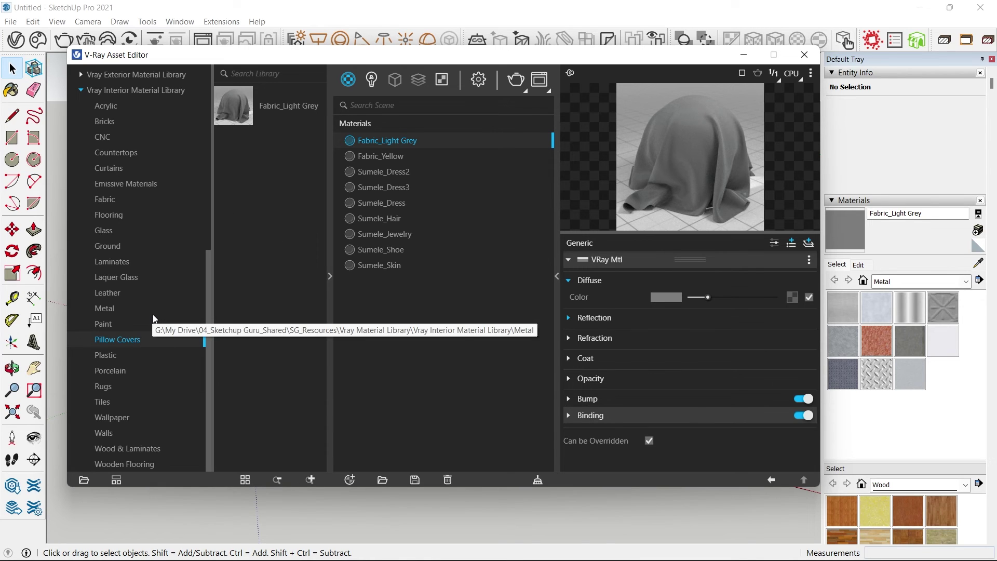
Step: Browse the Flooring and Fabric library categories, ending on Flooring
click(108, 214)
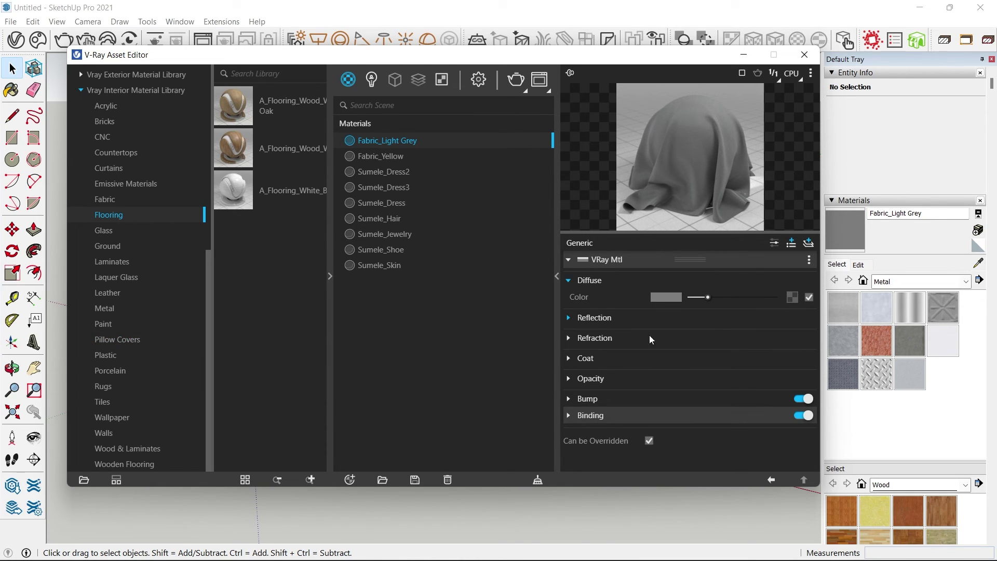
click(122, 200)
click(123, 215)
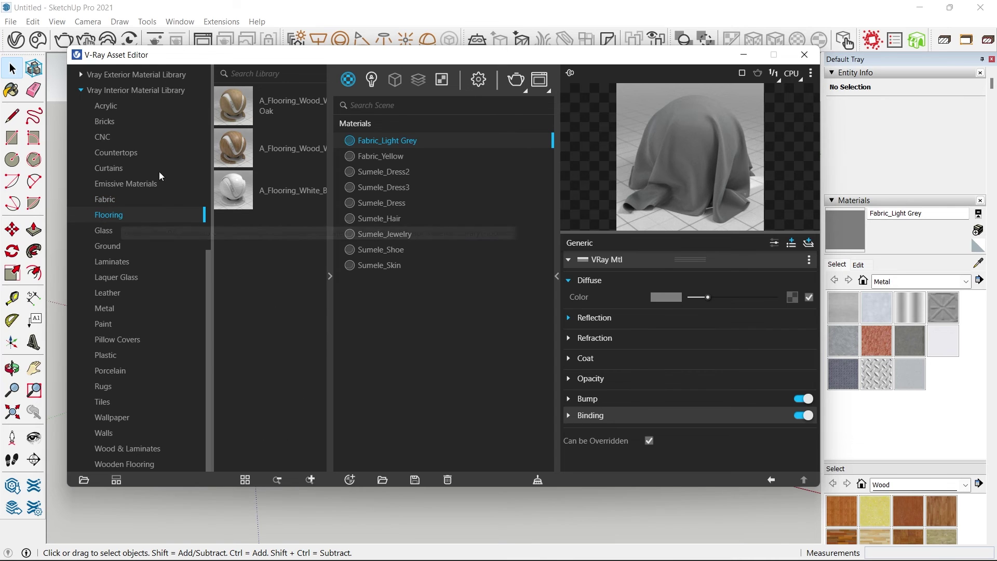
Step: Add the first wood flooring material from the Flooring library to the scene
drag(236, 145, 457, 313)
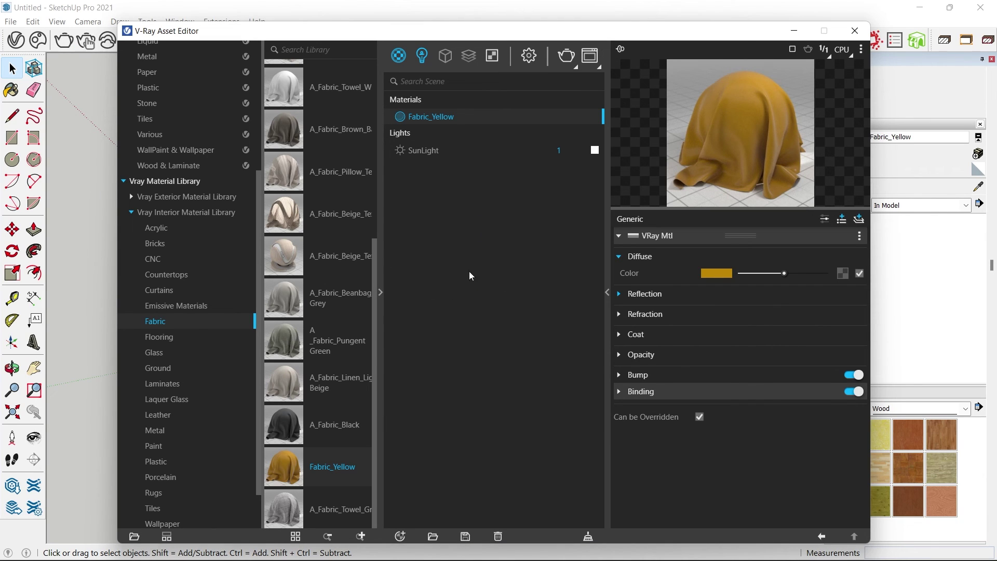
scroll(210, 319, down, 3)
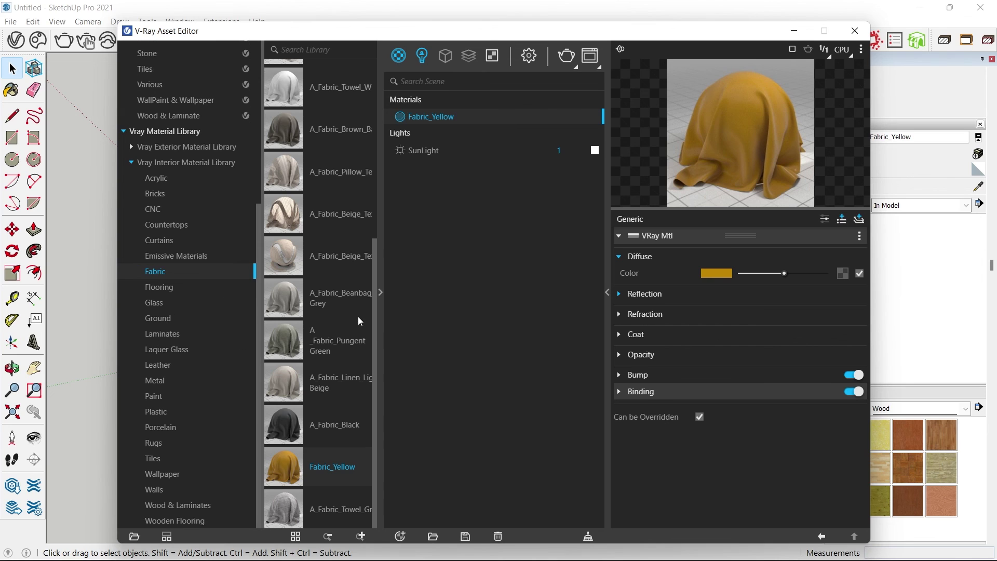